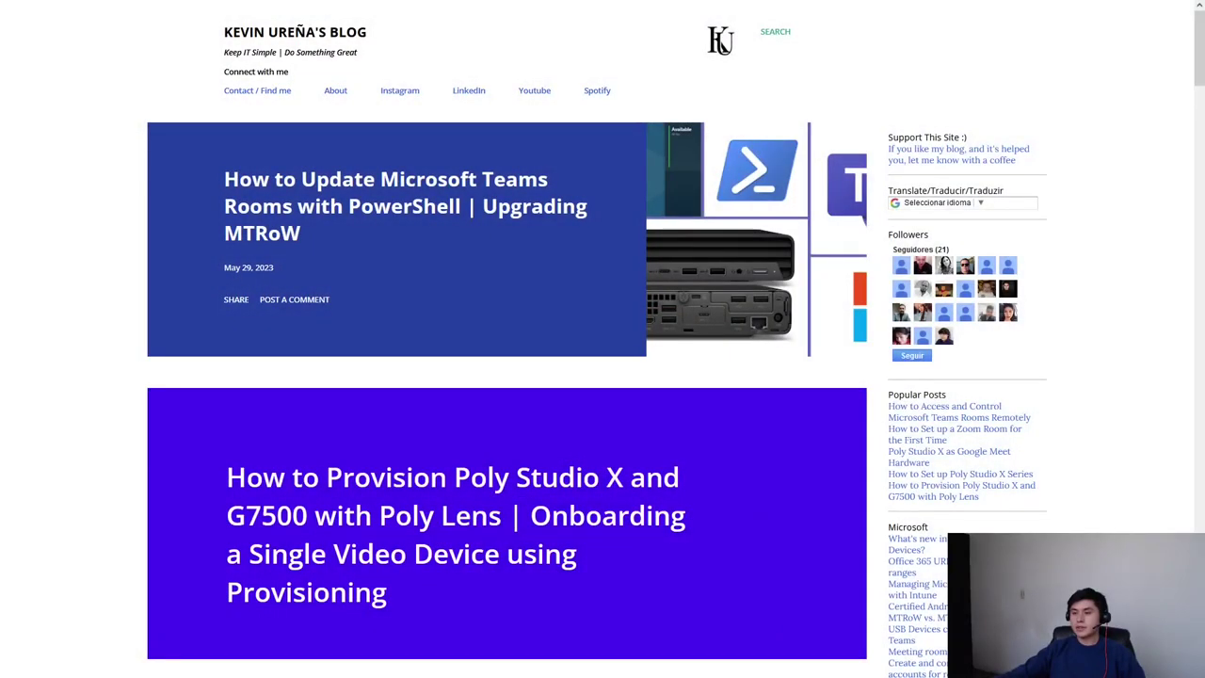
Step: Review the blog post's options for onboarding Poly Studio X and G7500 devices to Lens, including the Provisioning method
scroll(676, 339, down, 5)
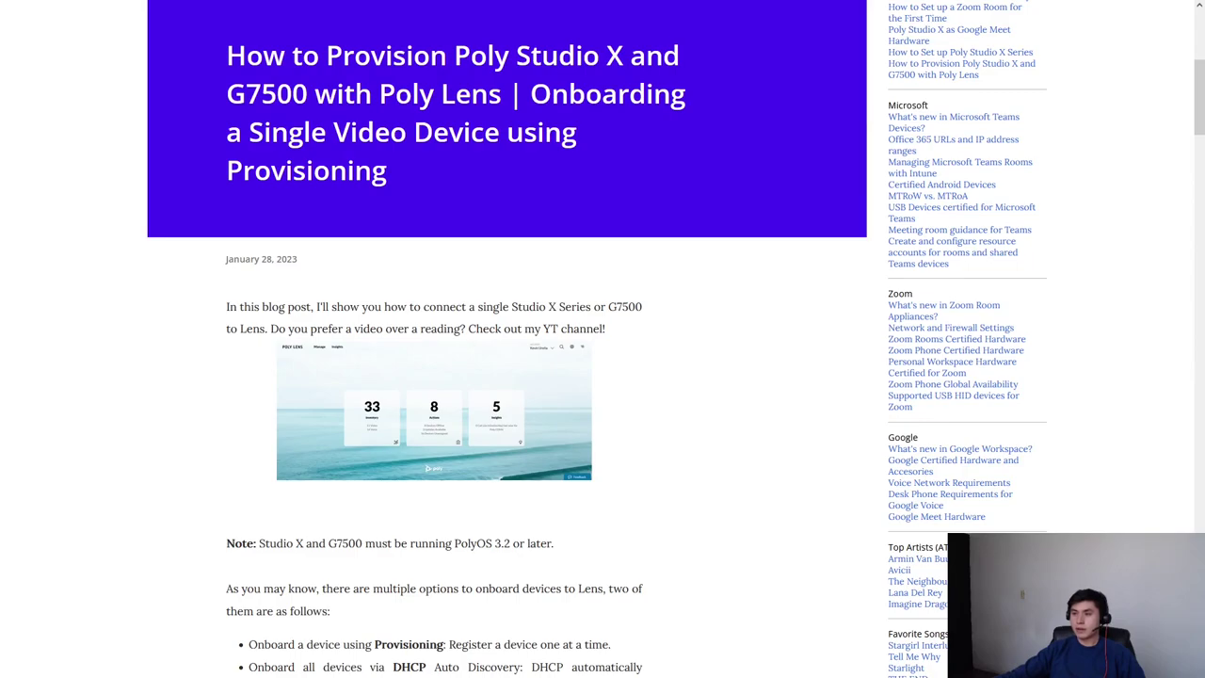
scroll(603, 339, down, 4)
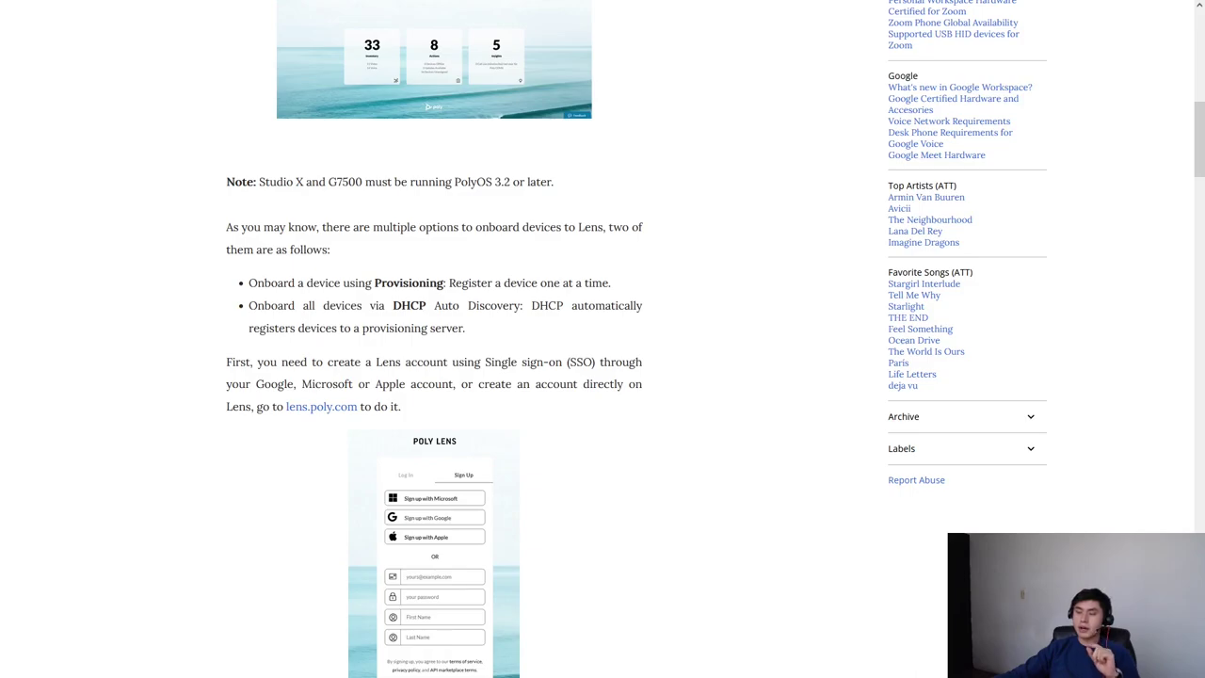
drag(328, 282, 451, 283)
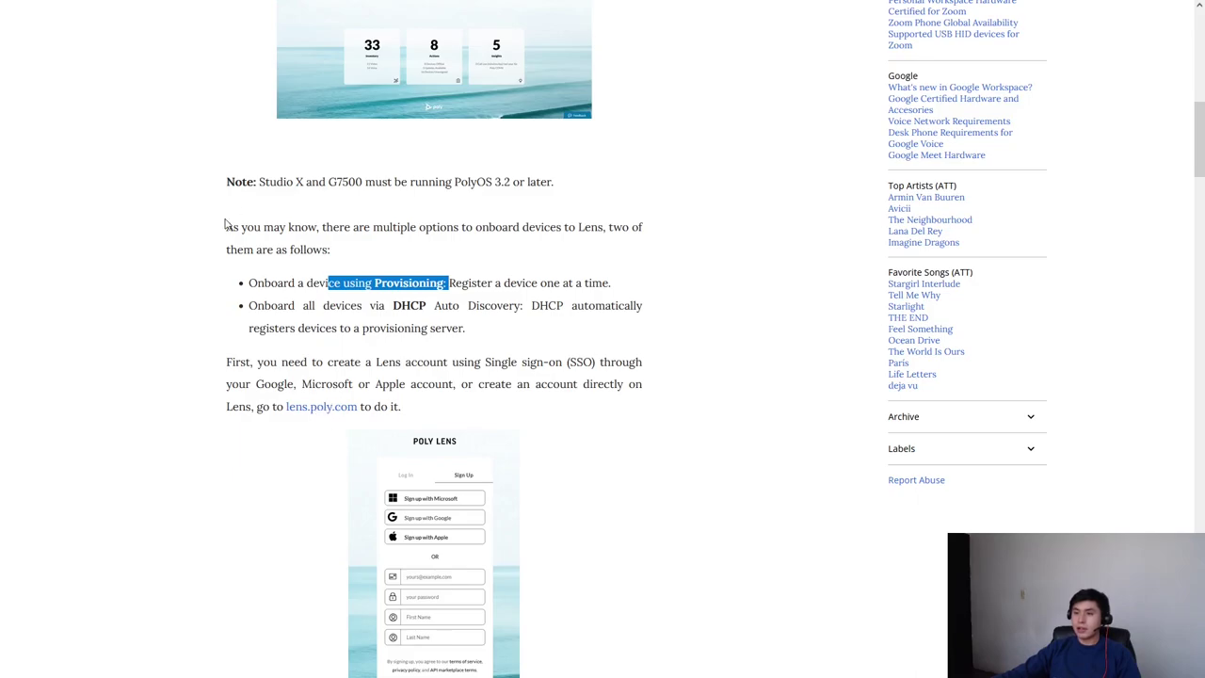
Step: Switch to Poly Lens, view the sign-up form, and log in with the custom-domain Google account
click(83, 14)
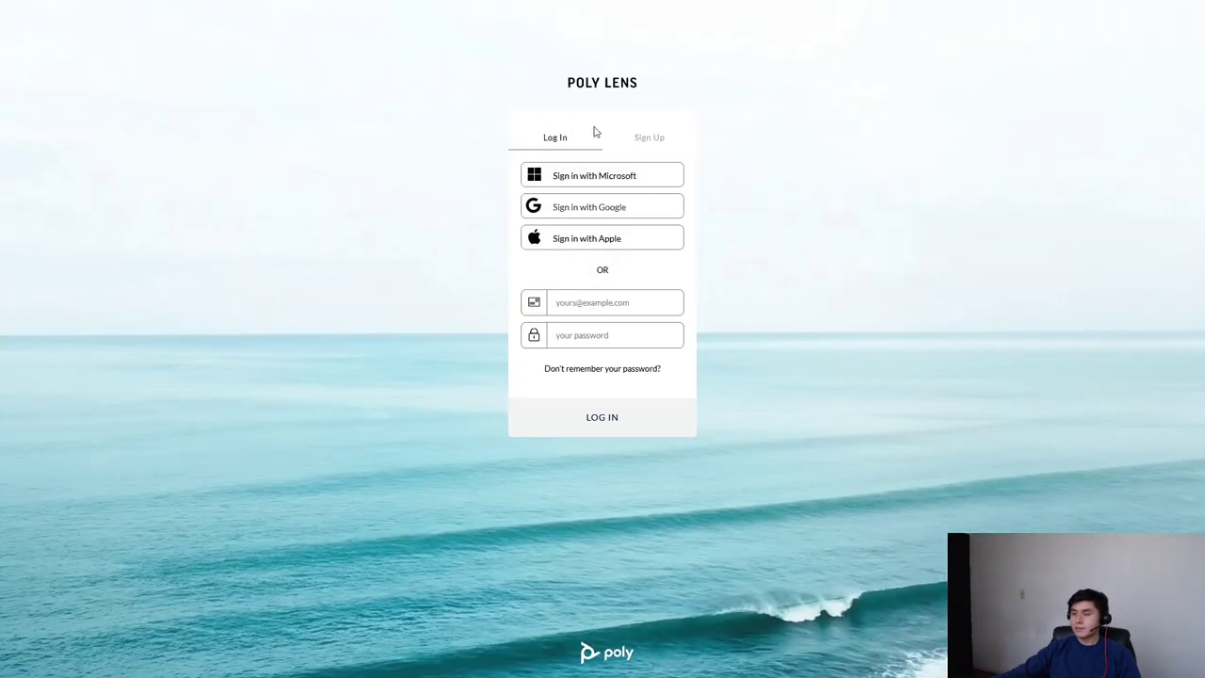
click(656, 142)
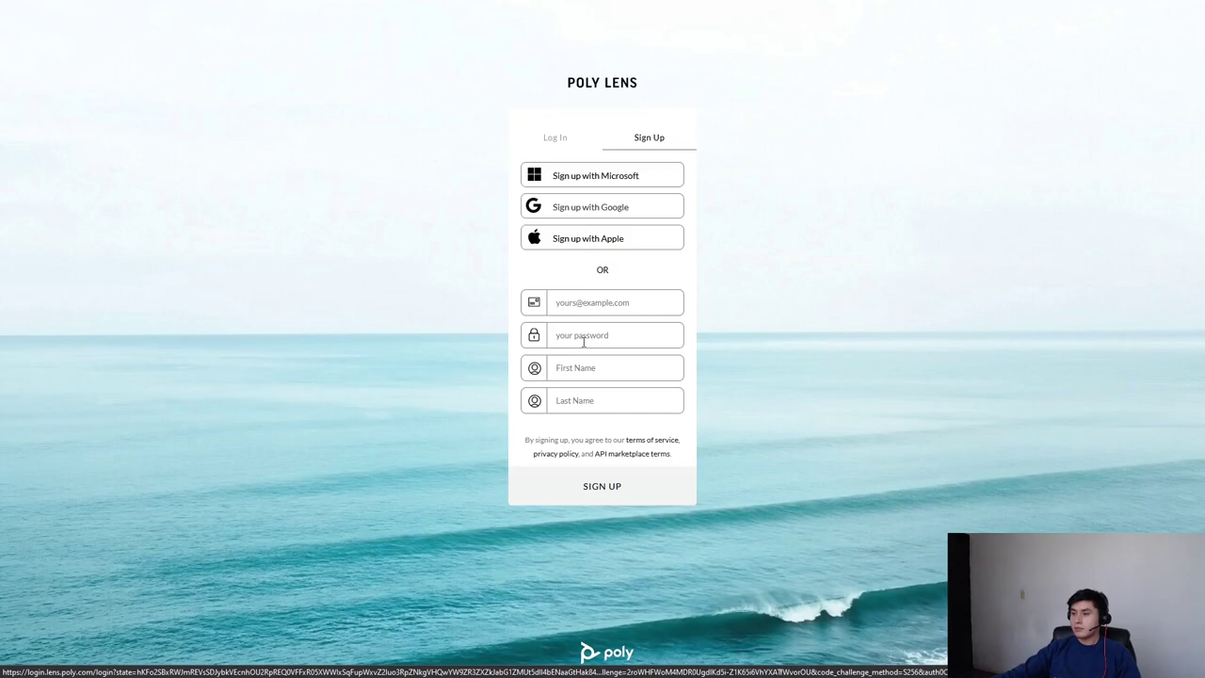
click(553, 136)
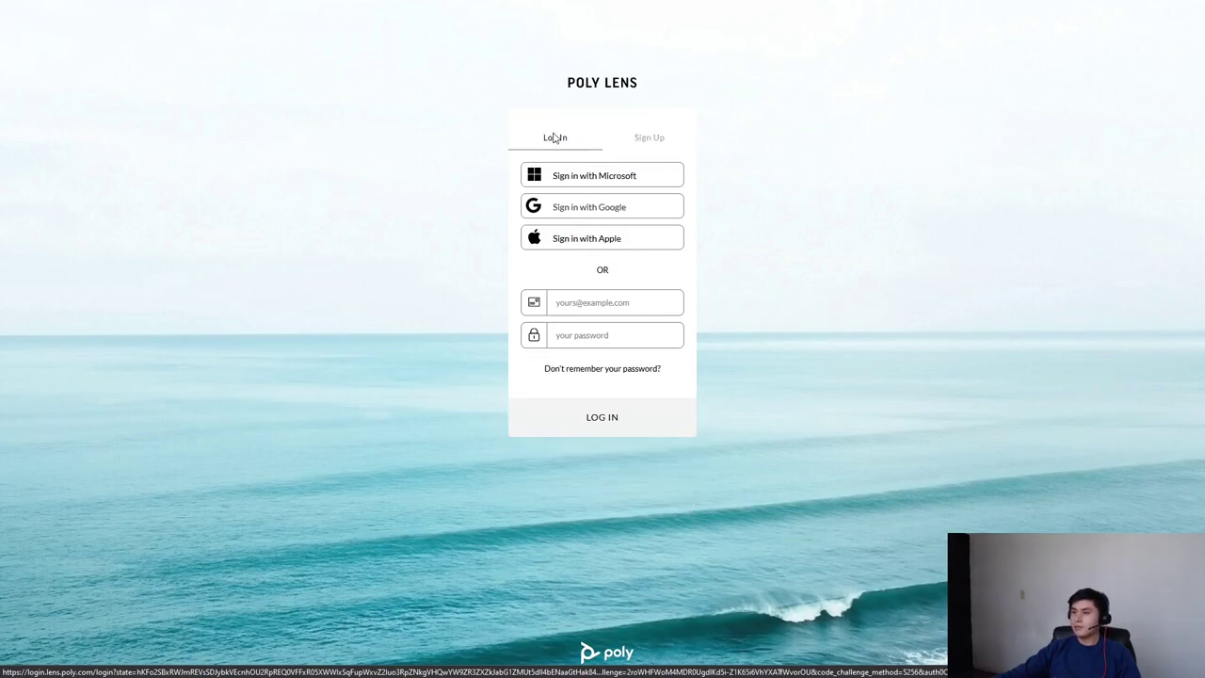
click(570, 211)
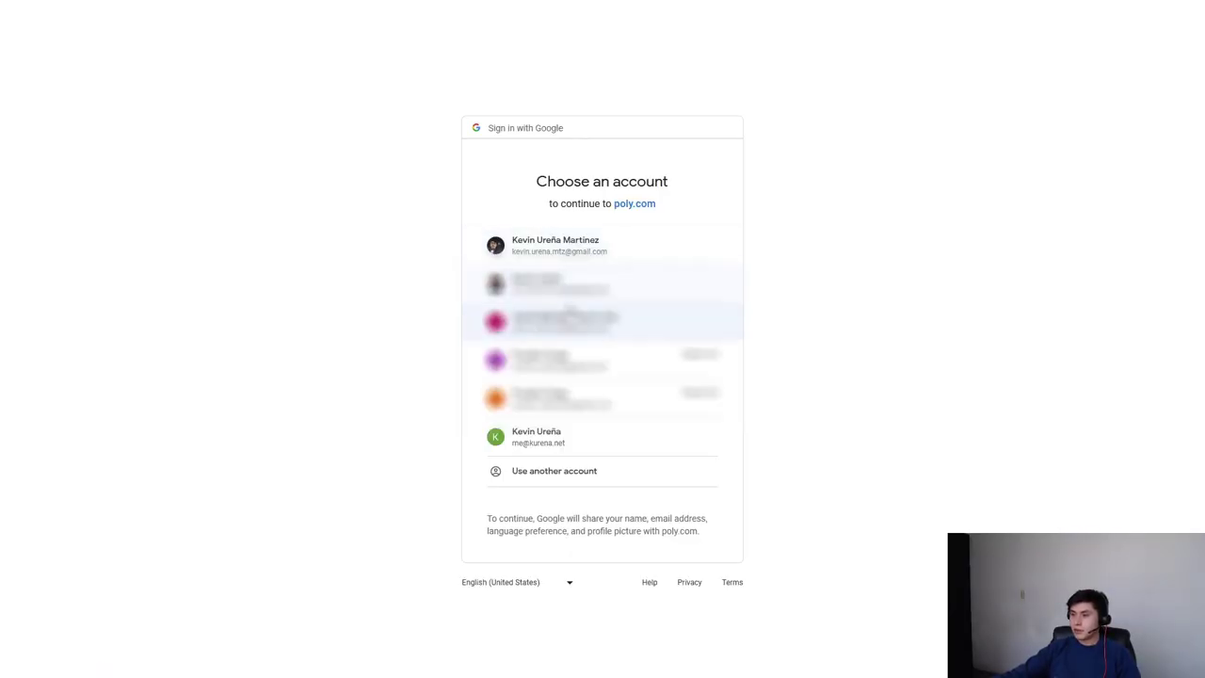
click(568, 434)
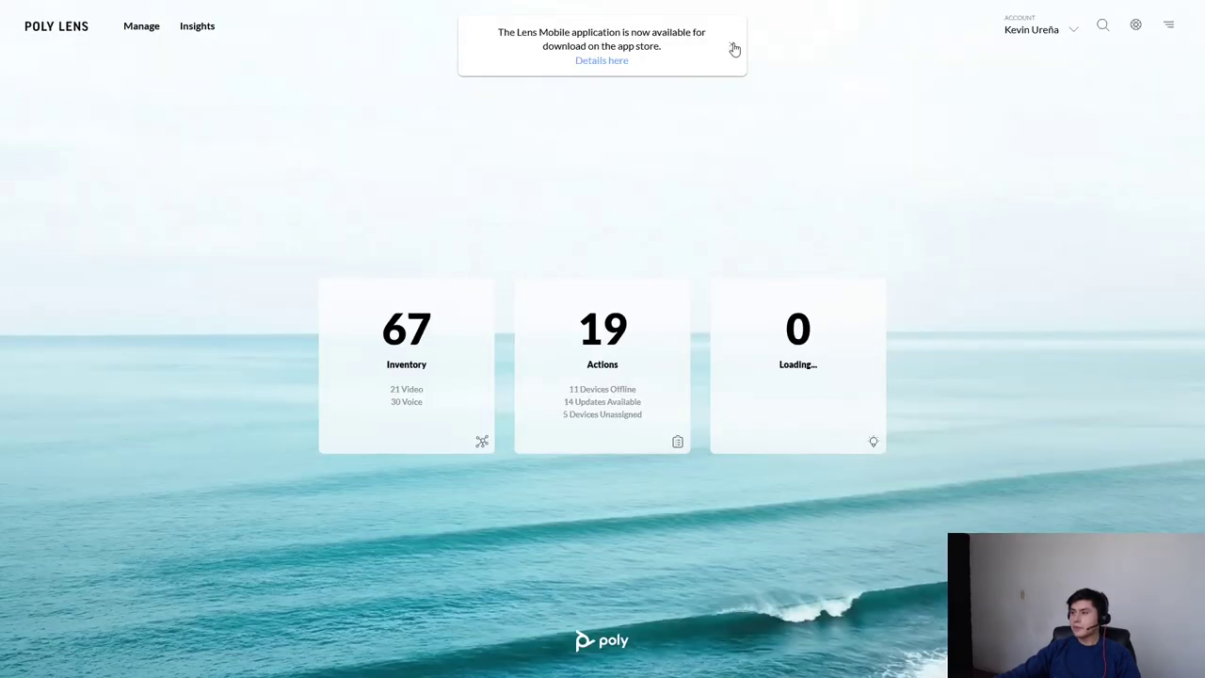
Step: Dismiss the mobile app announcement and open the Provisioning registration method for devices
click(734, 49)
click(148, 29)
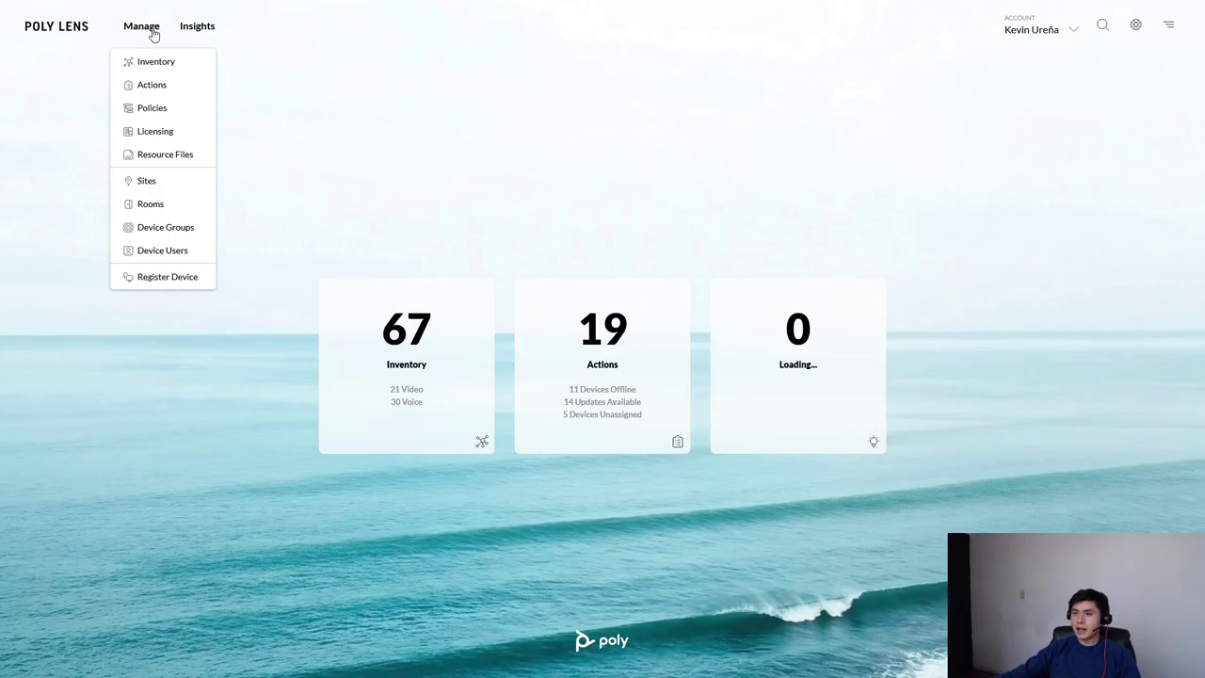
click(186, 277)
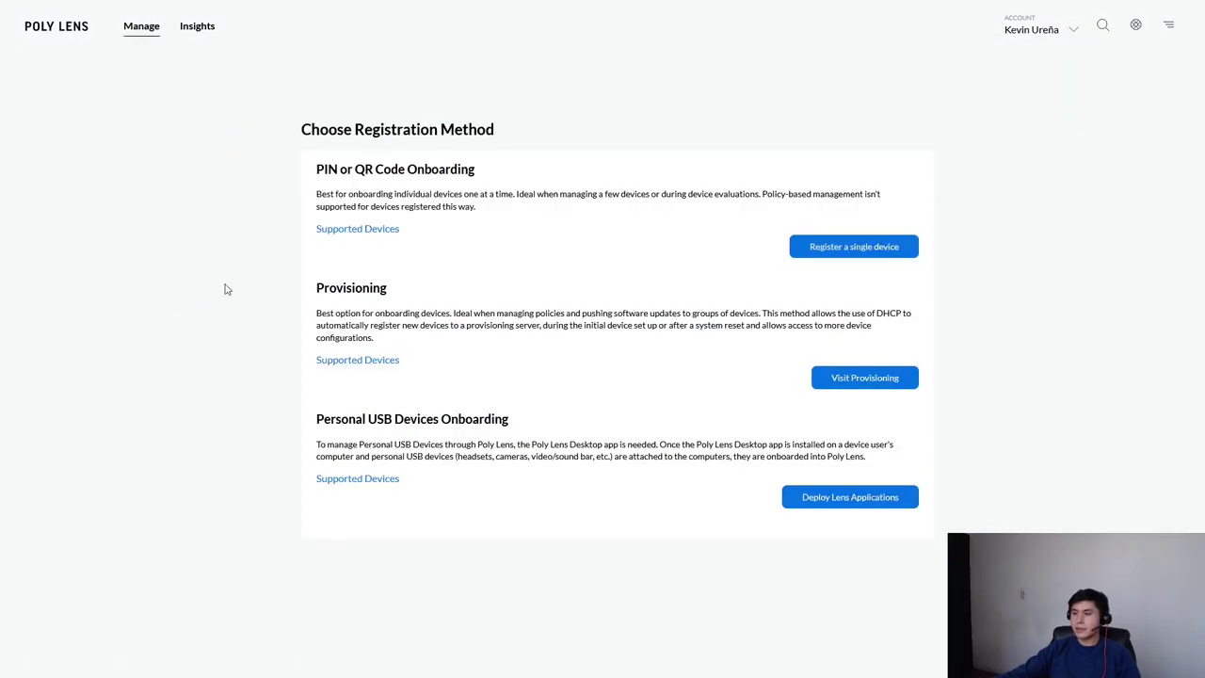
drag(312, 298, 388, 292)
click(387, 291)
click(856, 378)
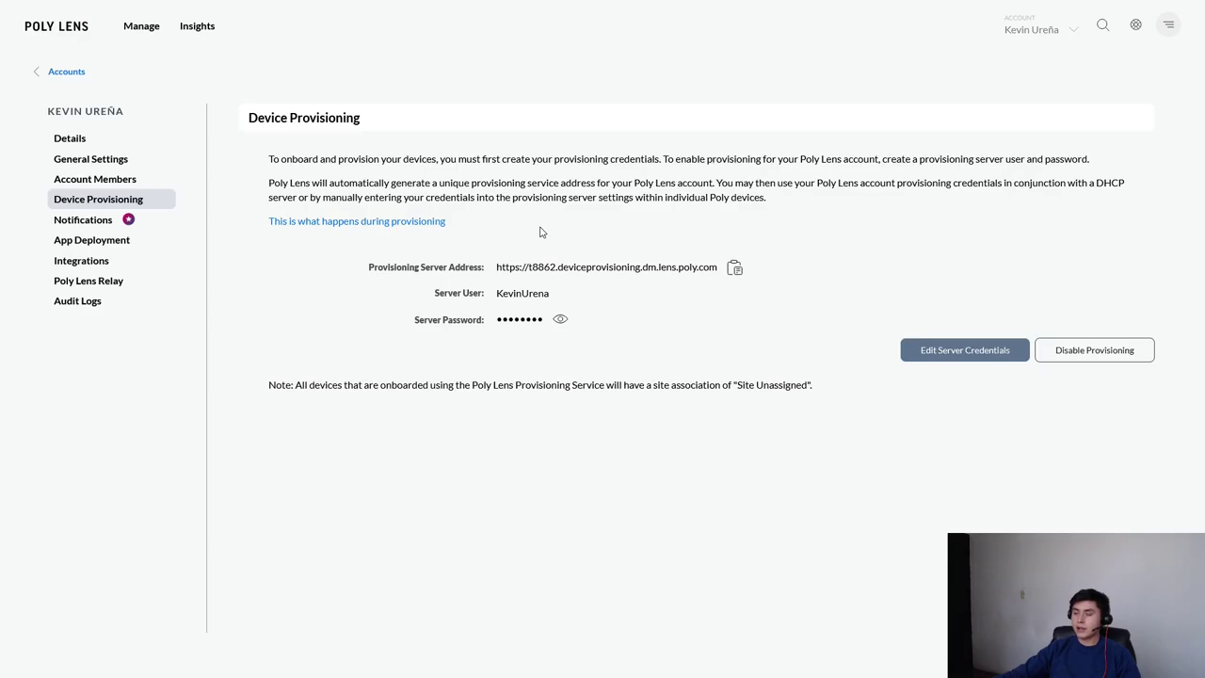
Step: Switch to the other Lens account and examine its Device Provisioning form for creating the server user and password
click(45, 28)
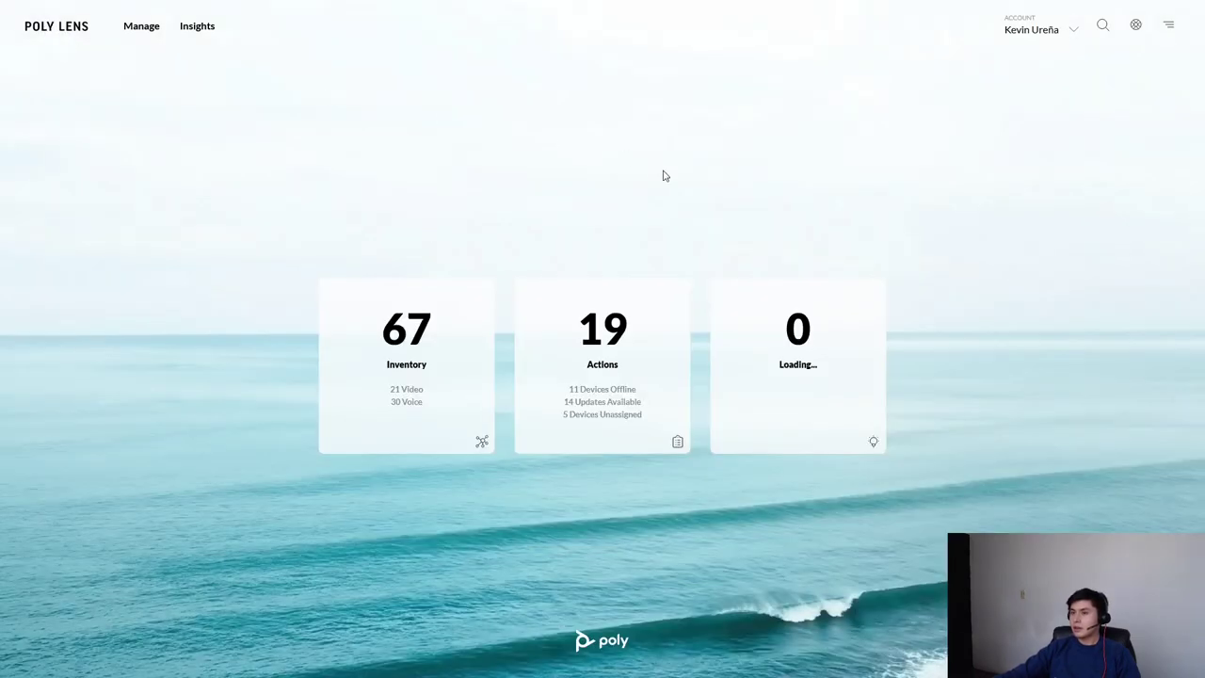
click(1052, 38)
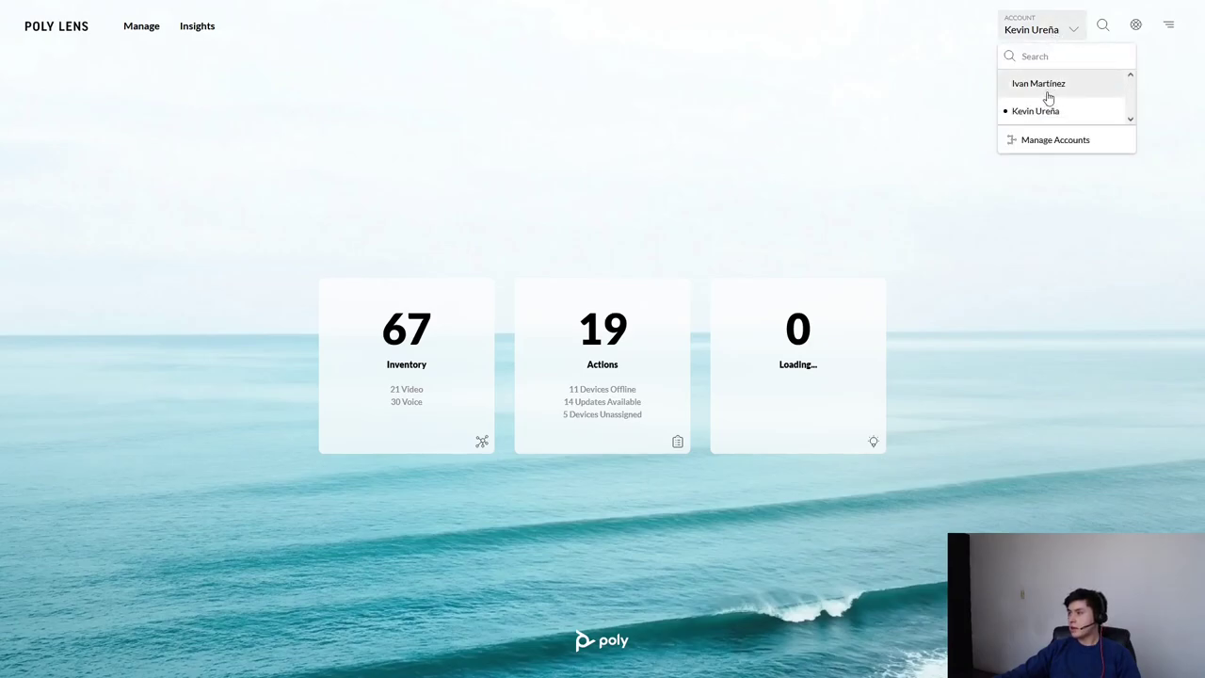
click(1047, 90)
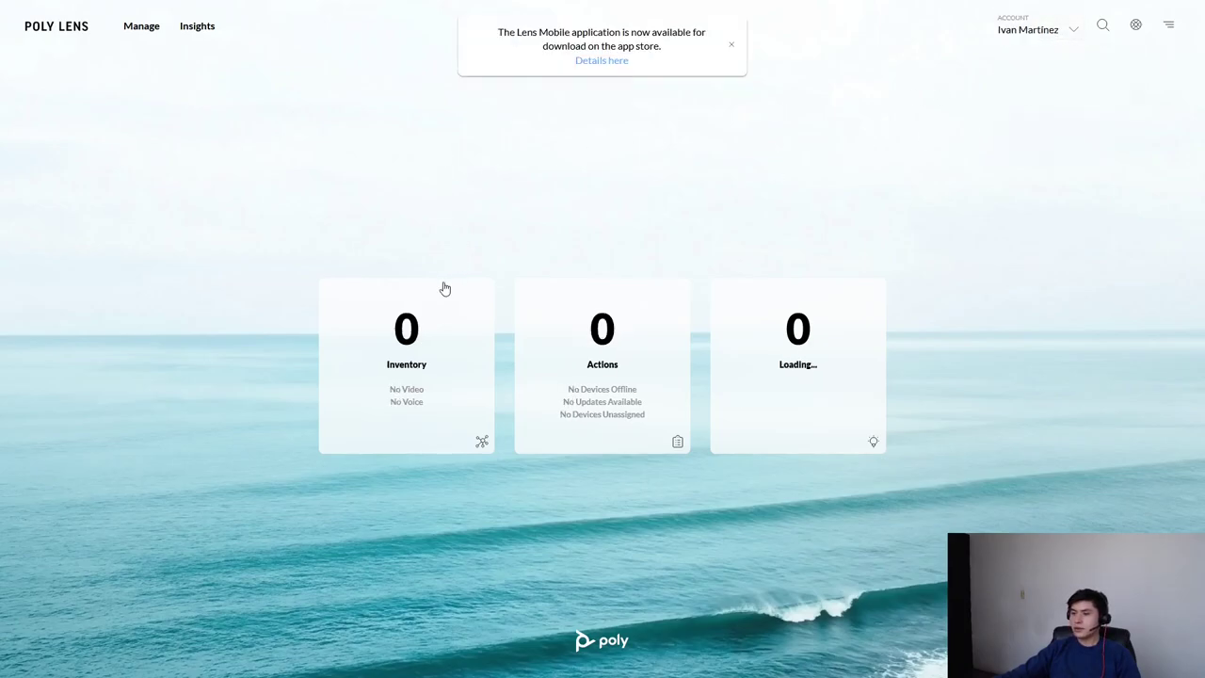
click(142, 35)
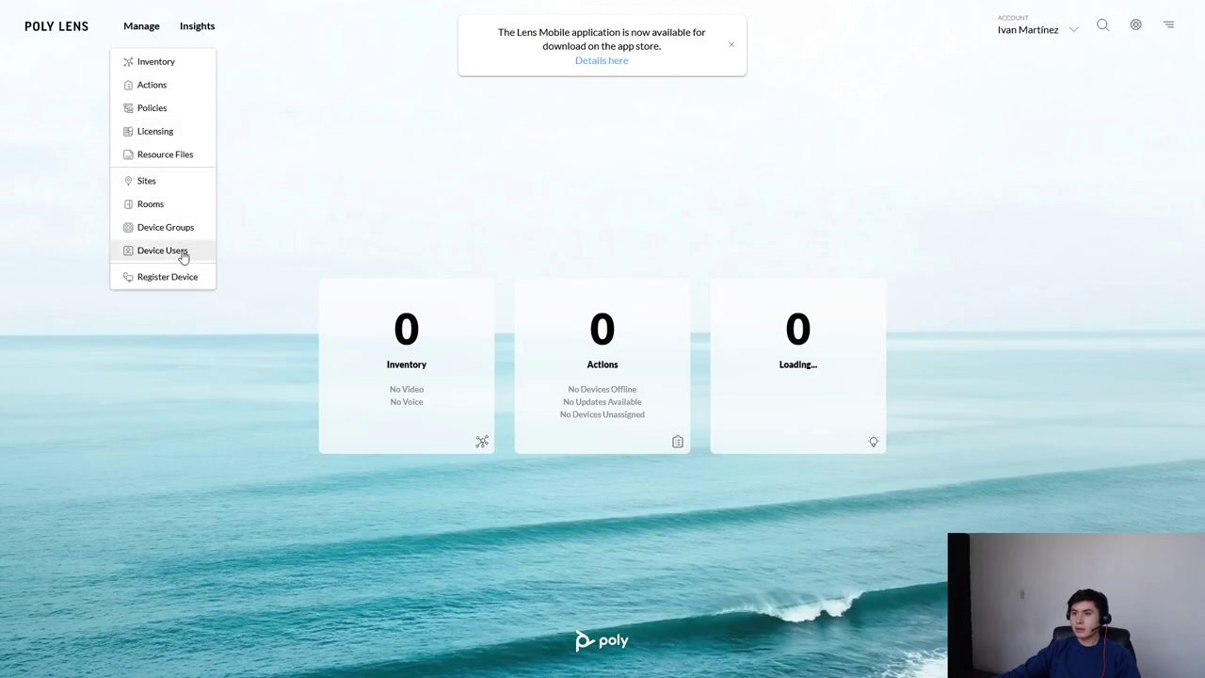
click(182, 281)
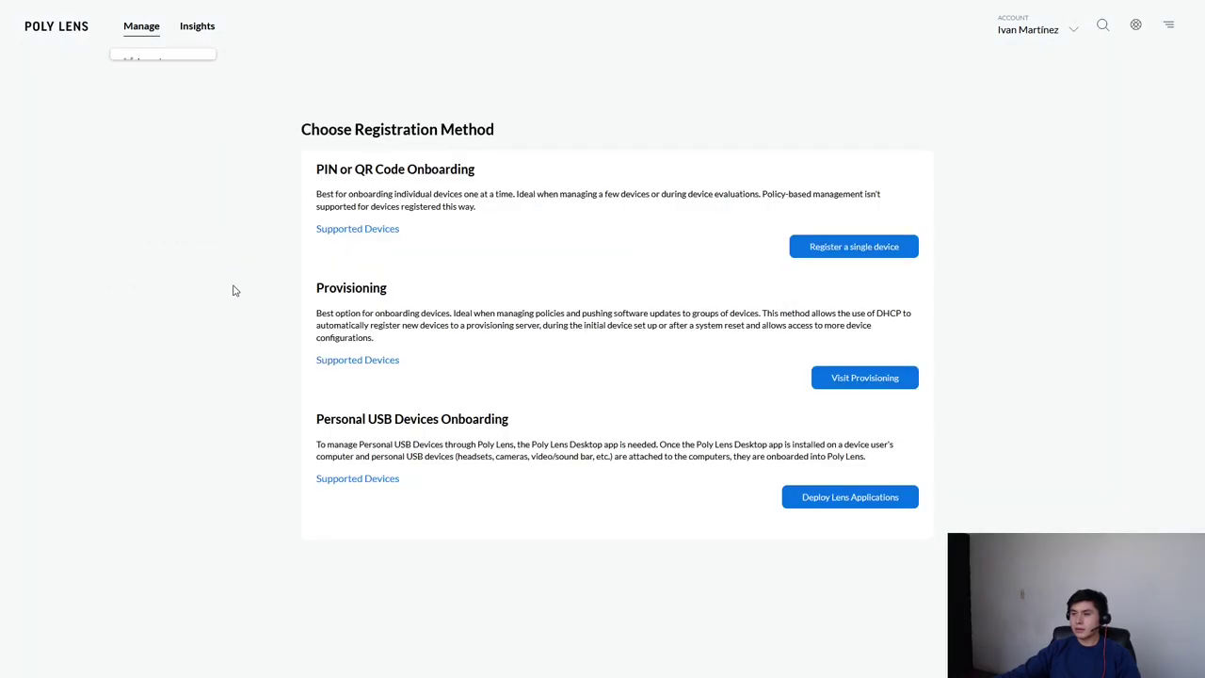
click(864, 377)
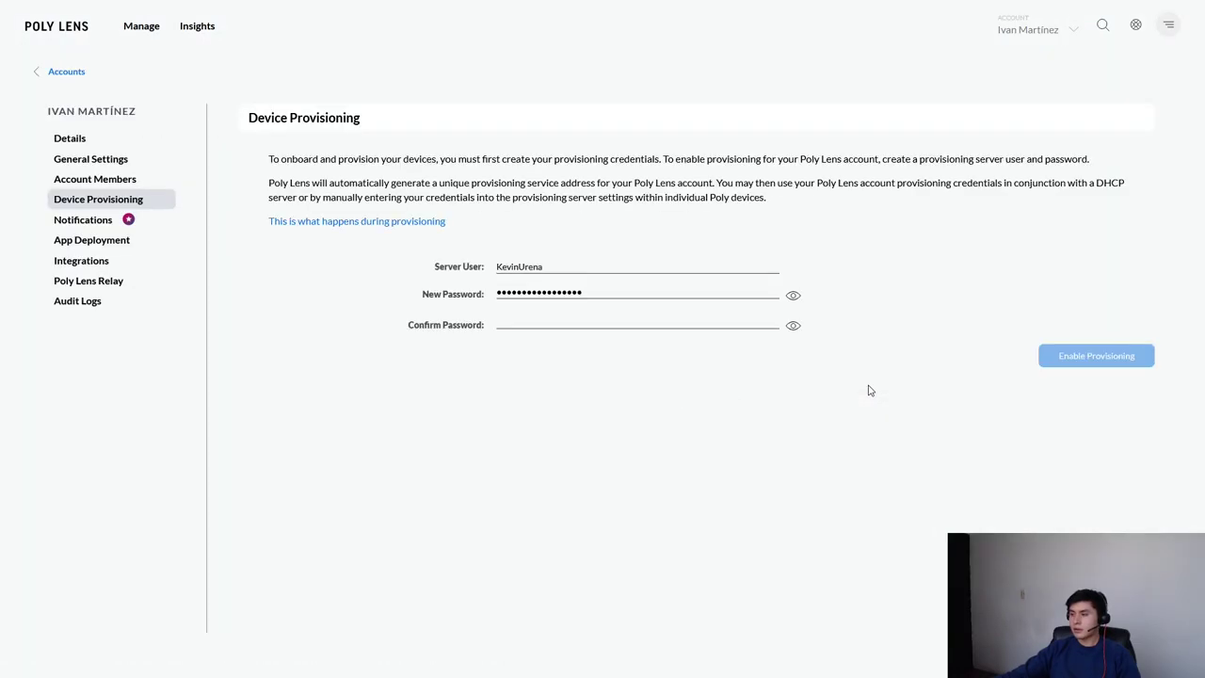
click(551, 266)
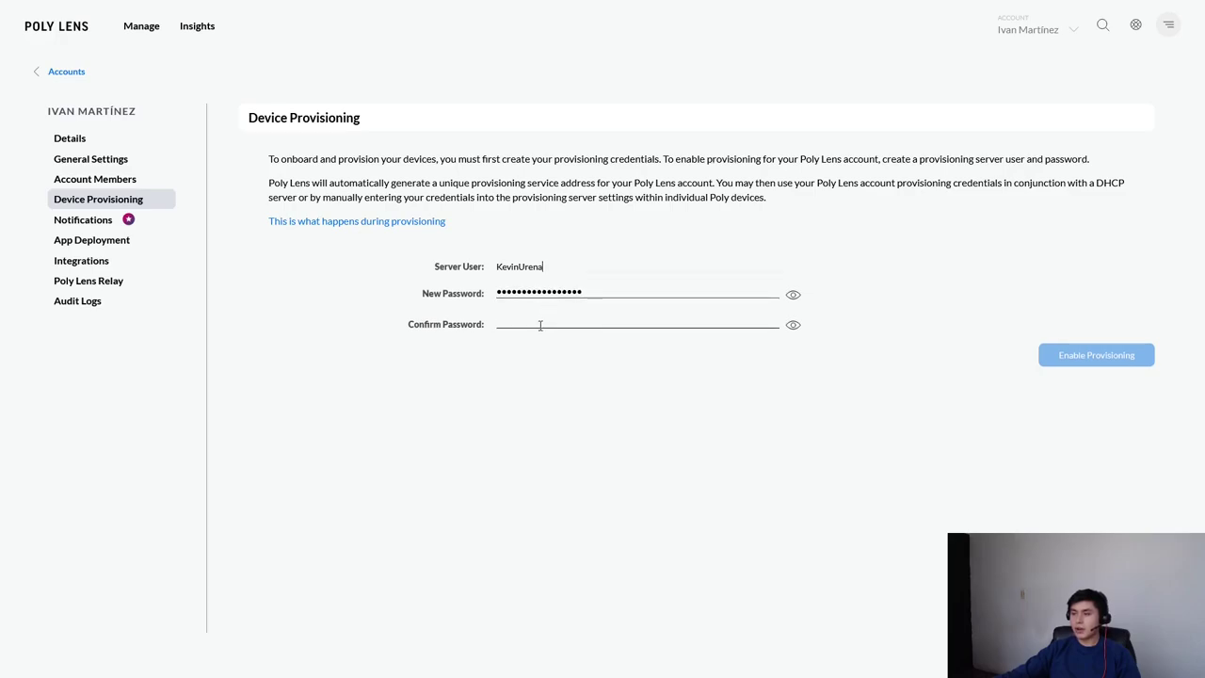
Step: Return to the original Lens account and reopen its Device Provisioning page through device registration
click(61, 31)
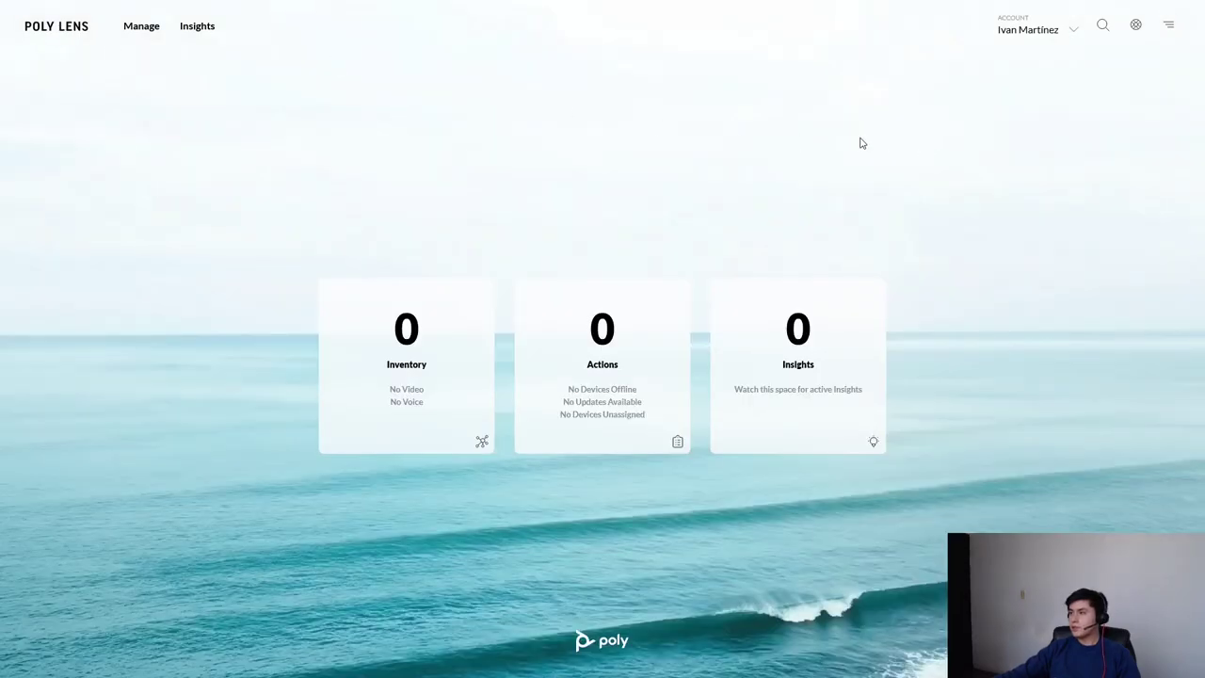
click(1020, 36)
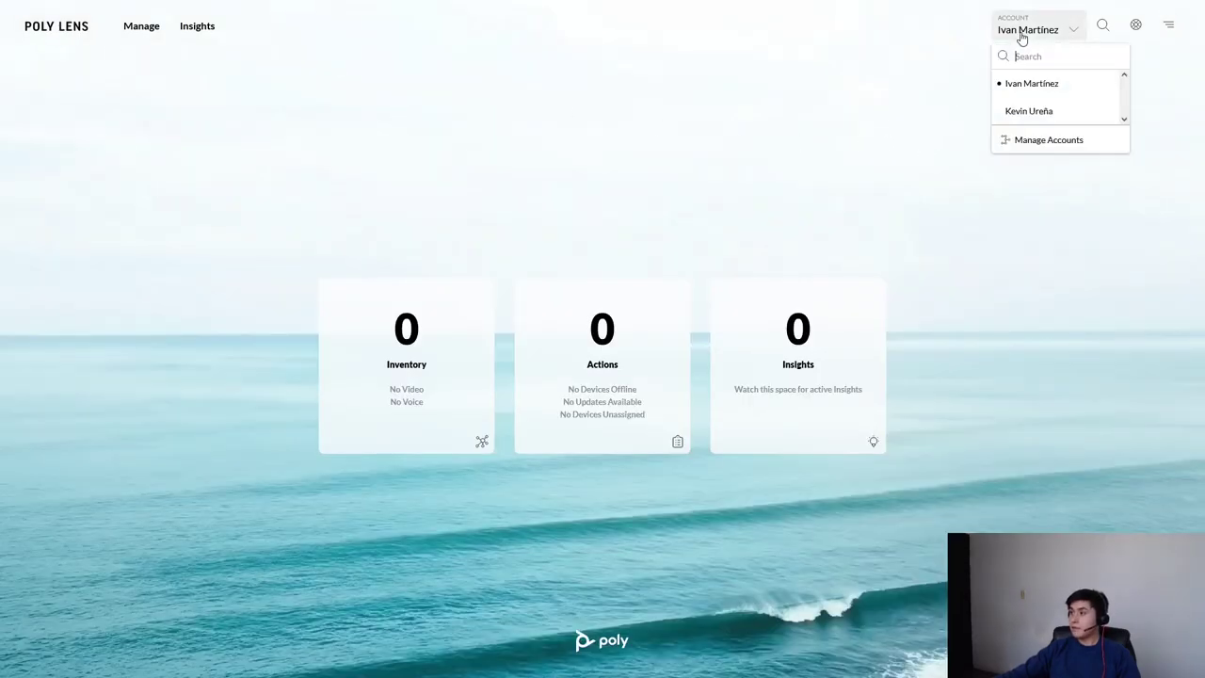
click(1035, 113)
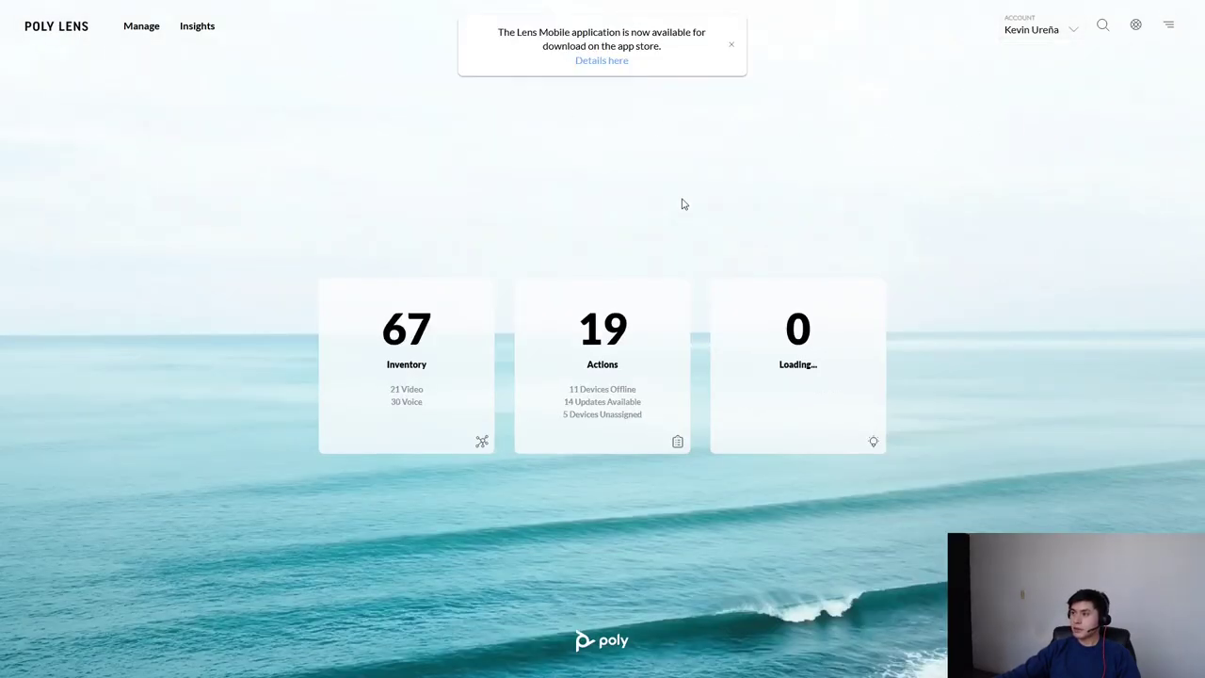
click(424, 340)
click(79, 34)
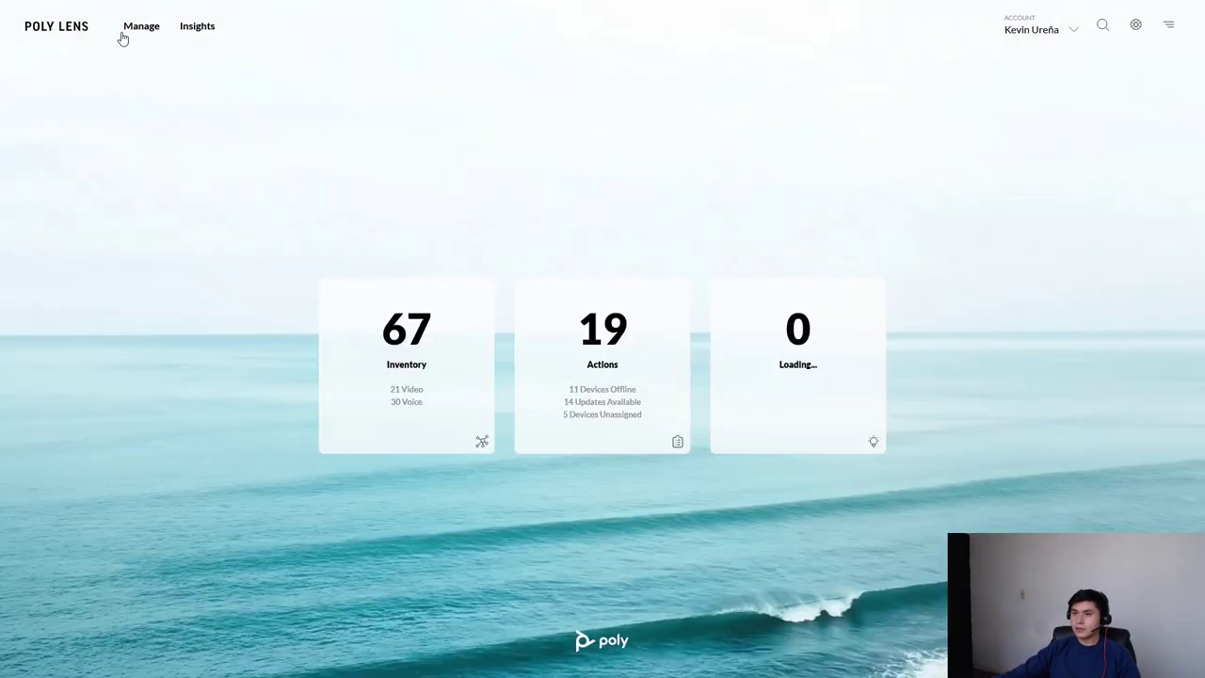
mouse_move(121, 37)
click(168, 276)
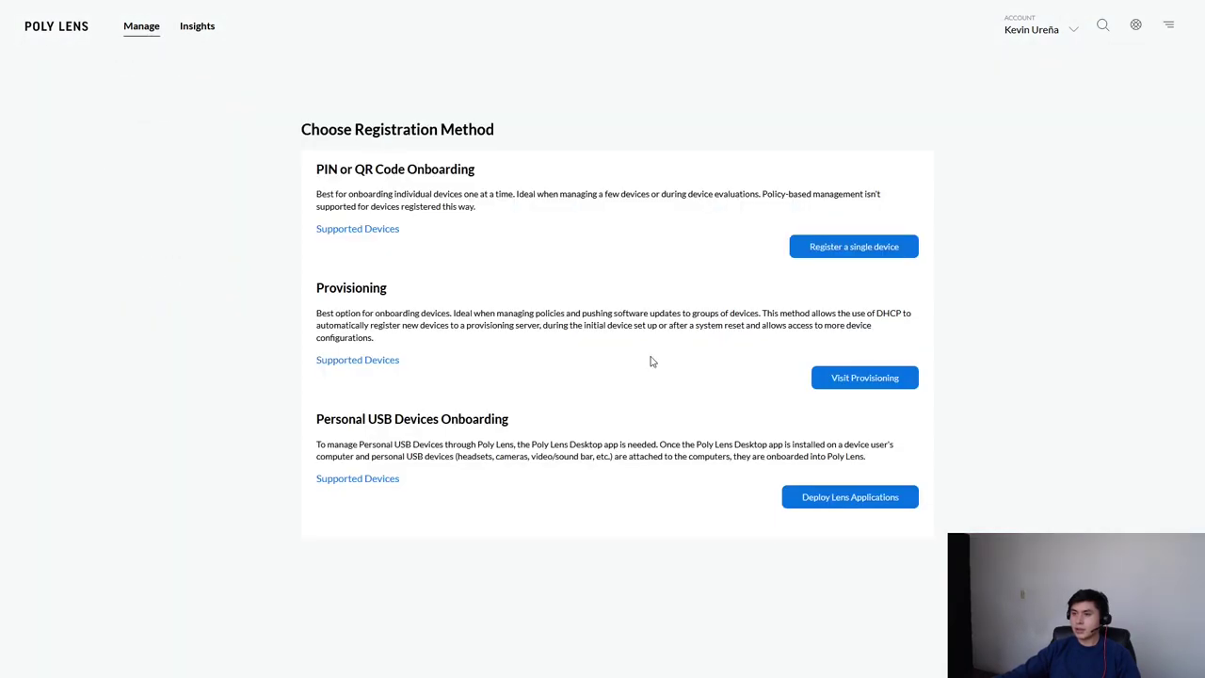
click(850, 378)
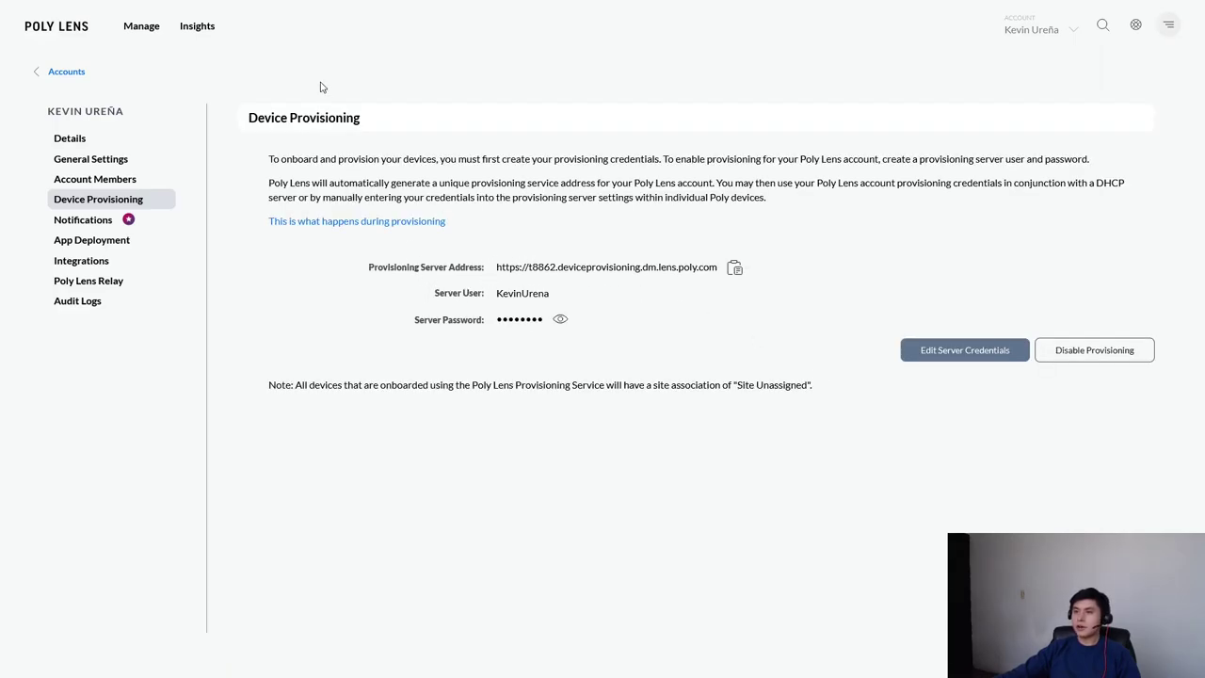
Step: Switch to the Poly device's web interface and sign in as admin with the prefilled credentials, dismissing the last login information
click(264, 9)
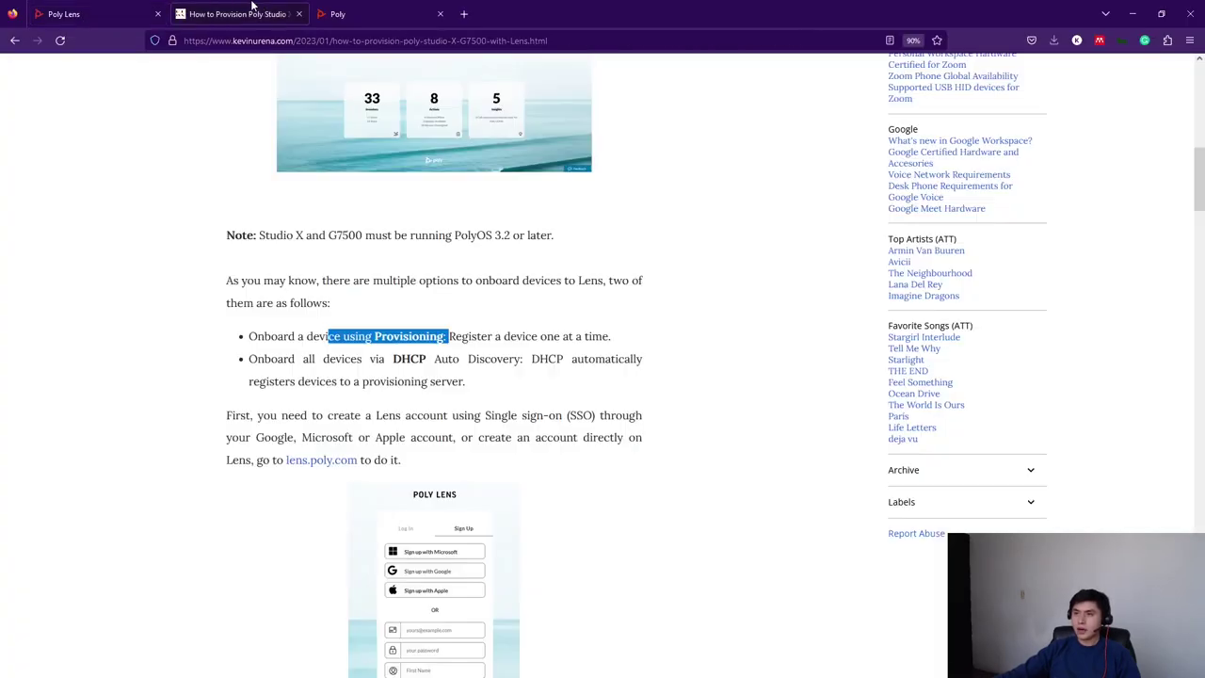
click(346, 10)
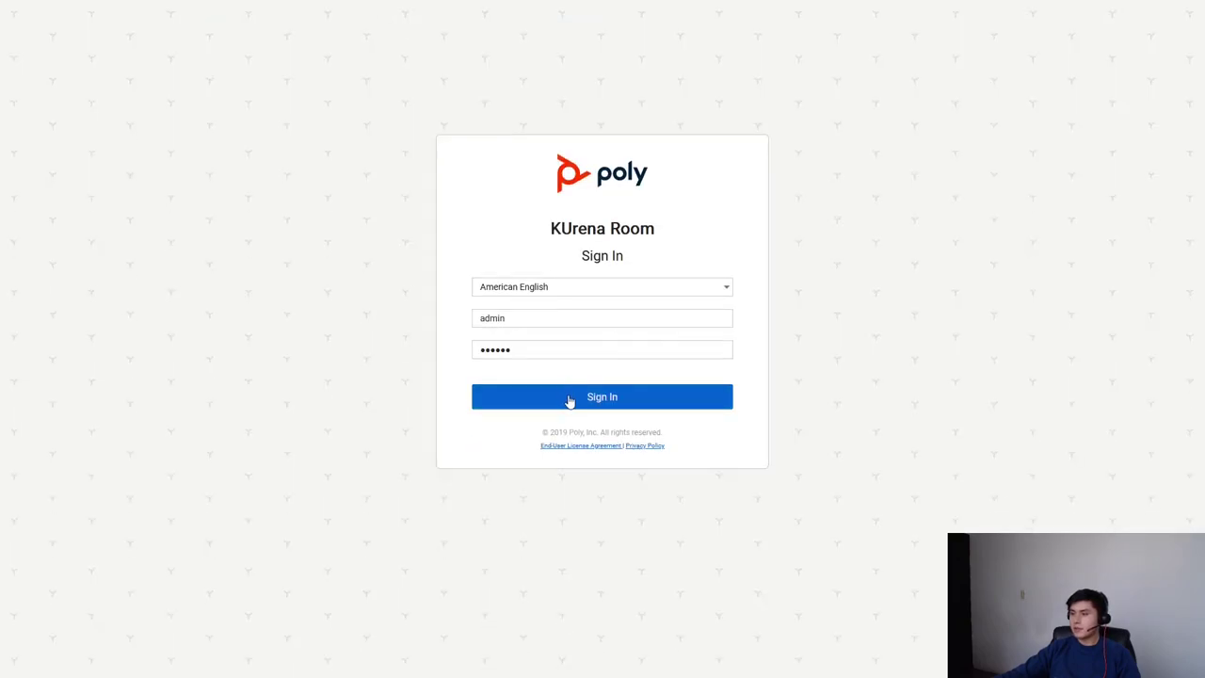
click(569, 400)
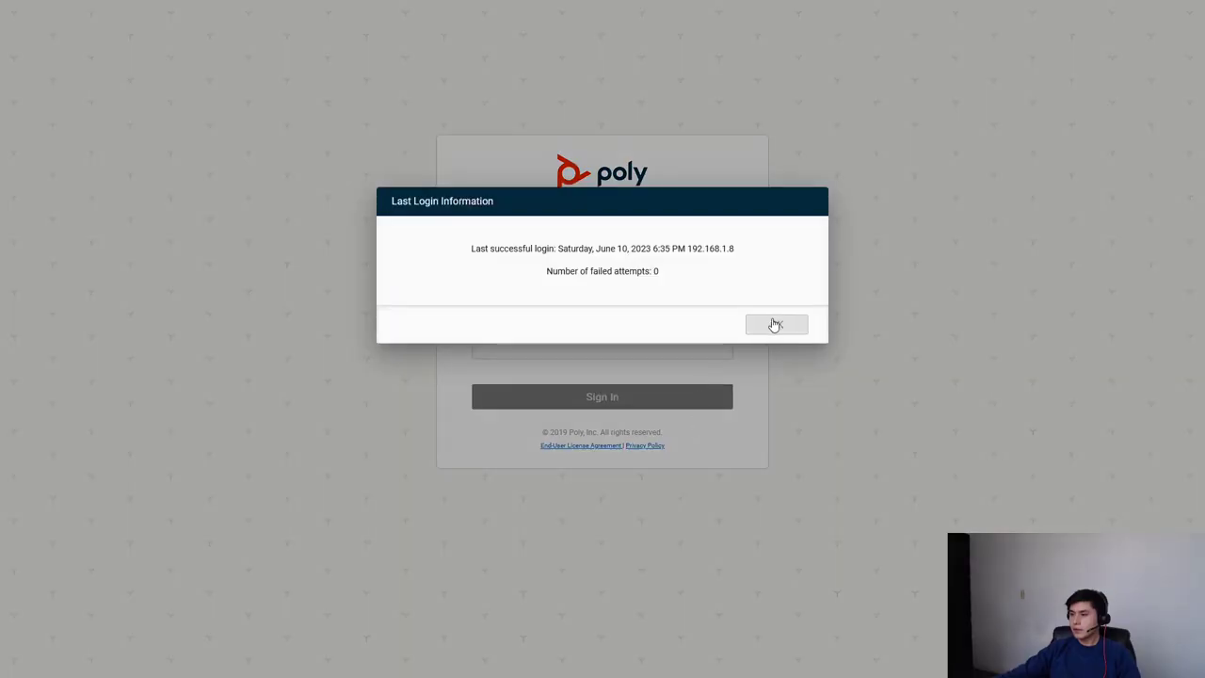
click(775, 324)
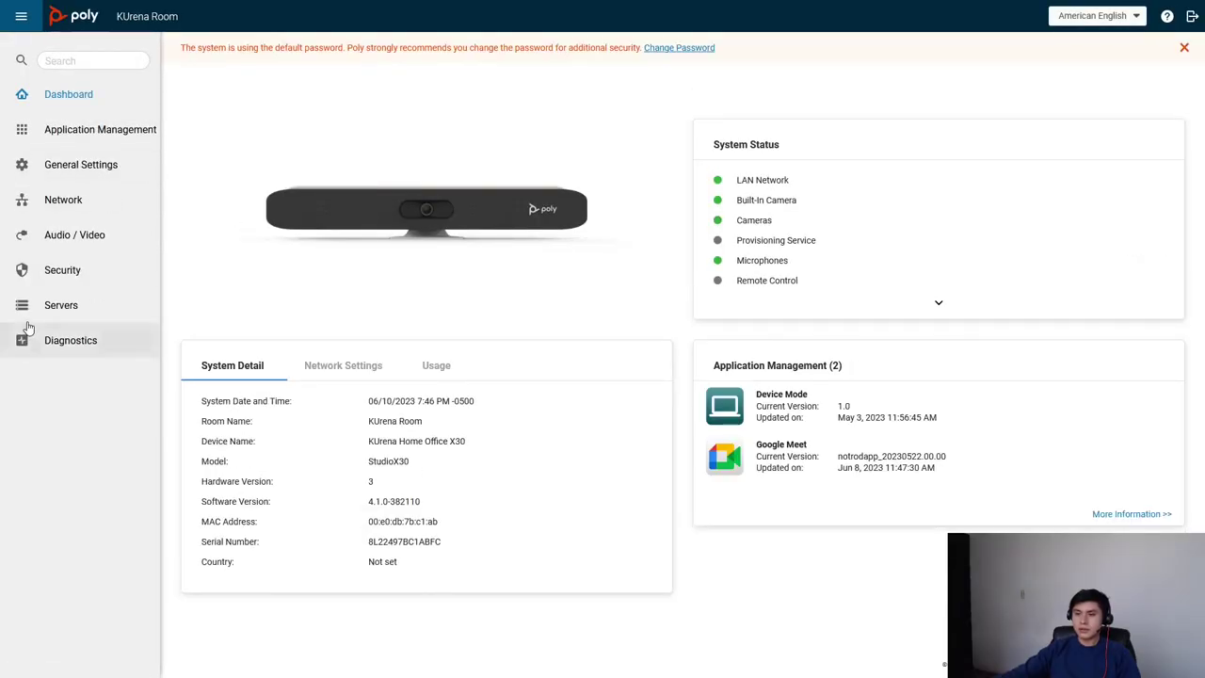
Step: Enable provisioning in the device's Provisioning Server settings and set the authentication type to Basic
click(29, 315)
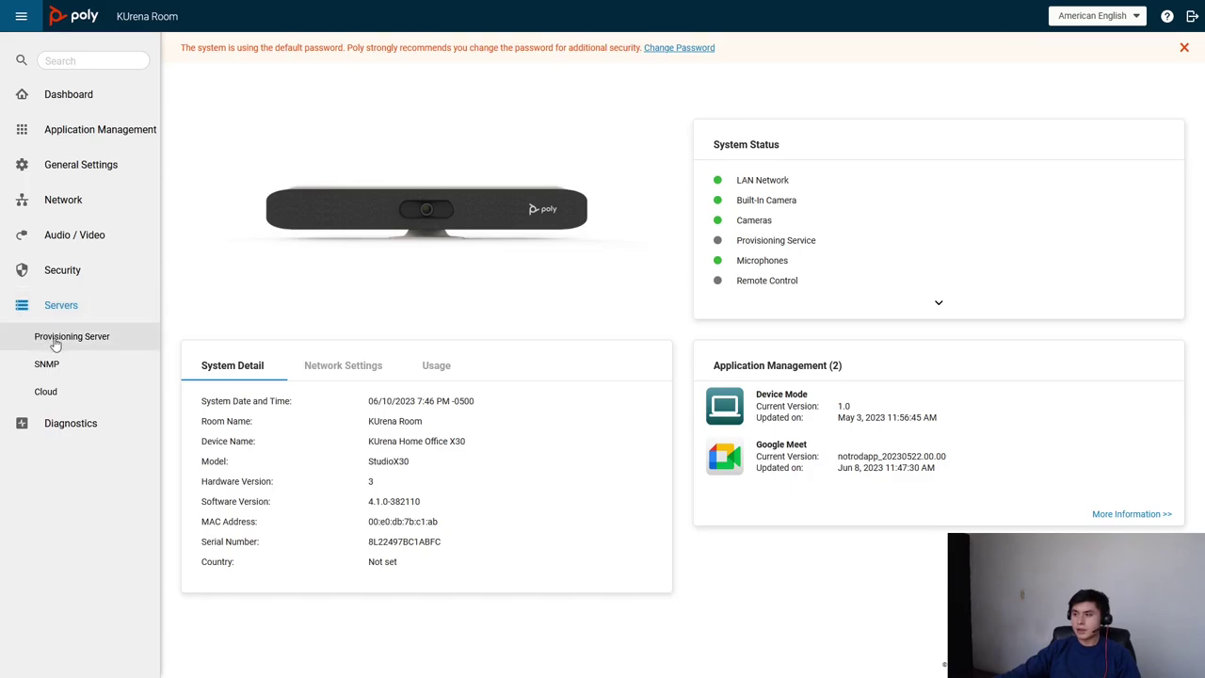
click(59, 344)
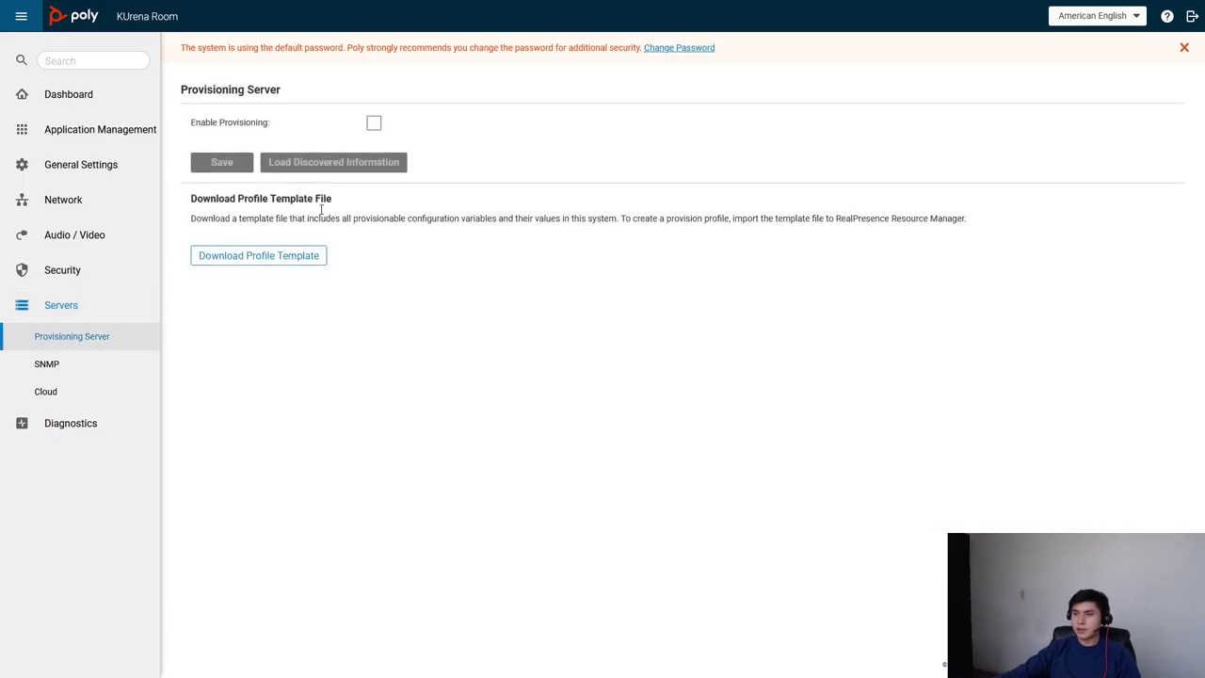
click(373, 124)
click(415, 188)
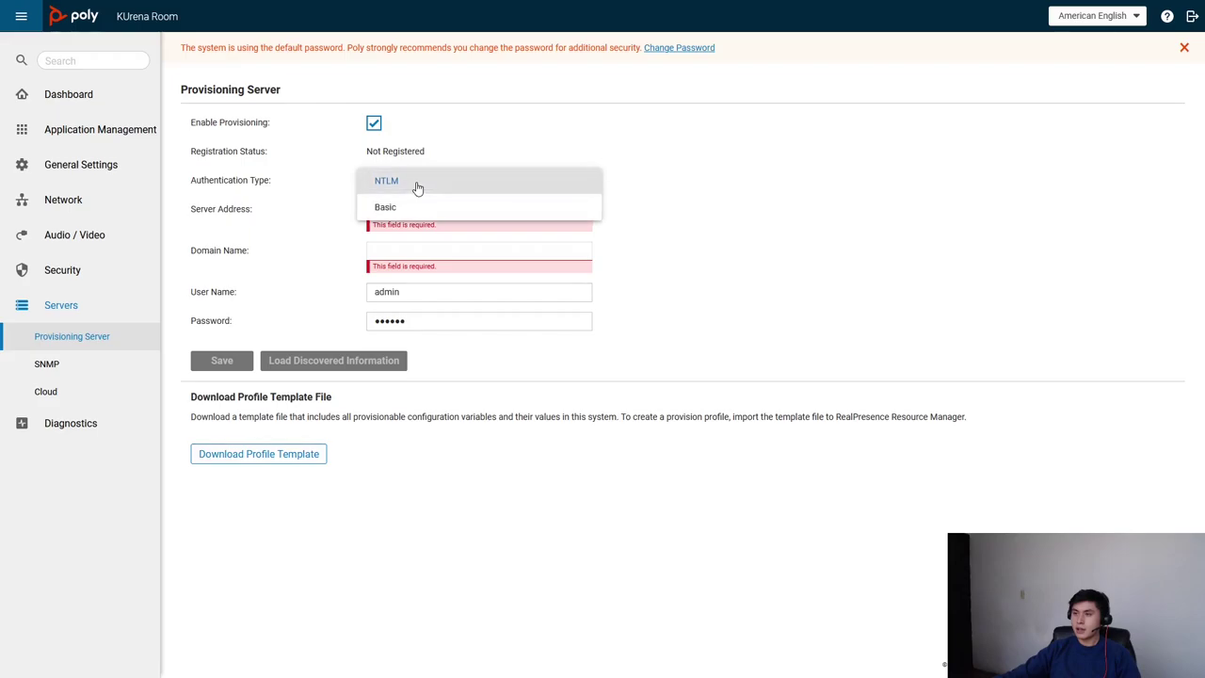
click(409, 207)
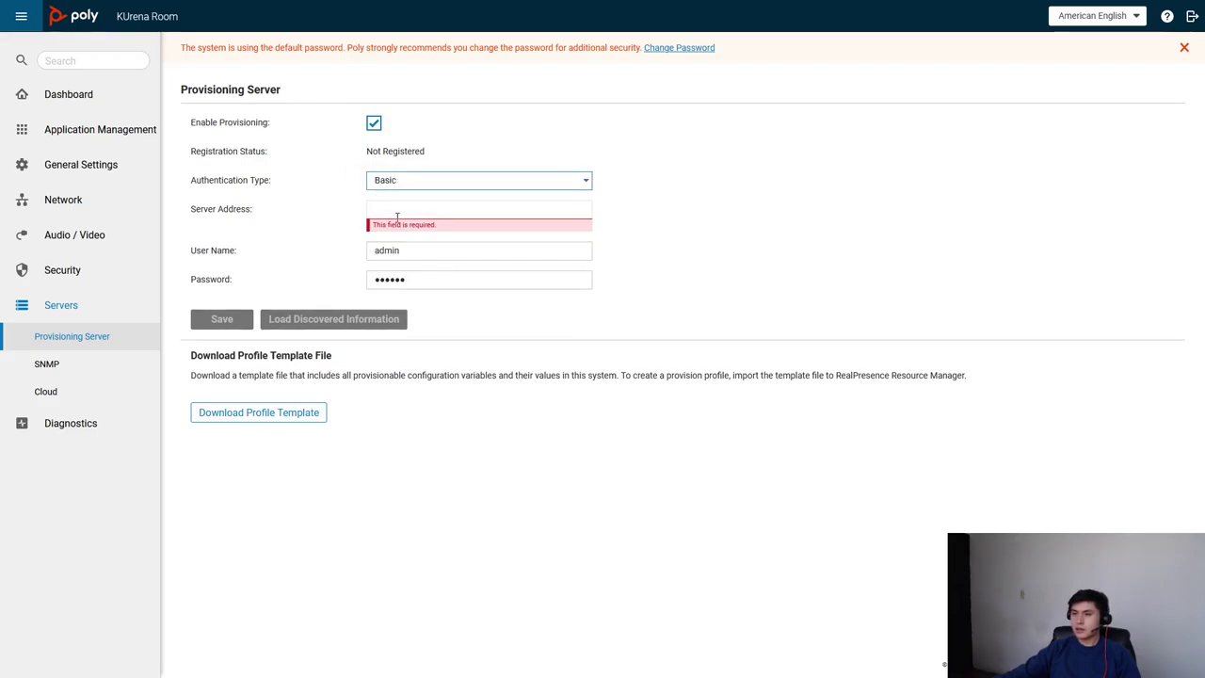
Step: Copy the provisioning server address from the Poly Lens account and paste it into the device's Server Address setting
mouse_move(309, 9)
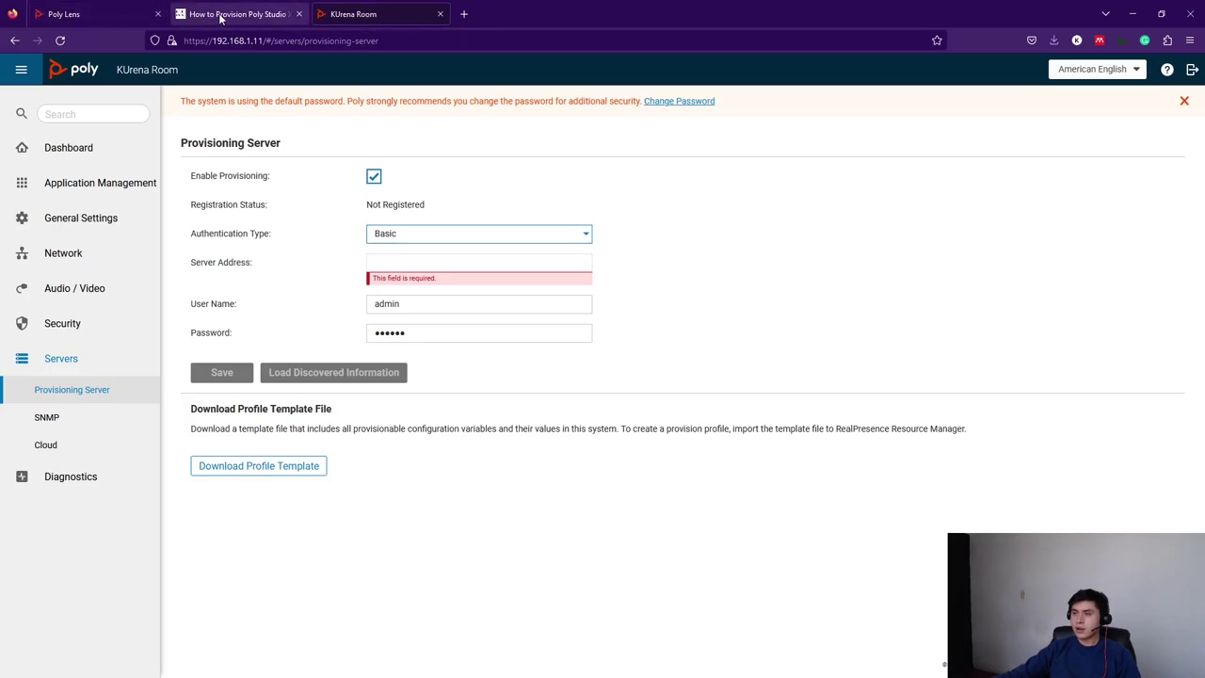
click(128, 19)
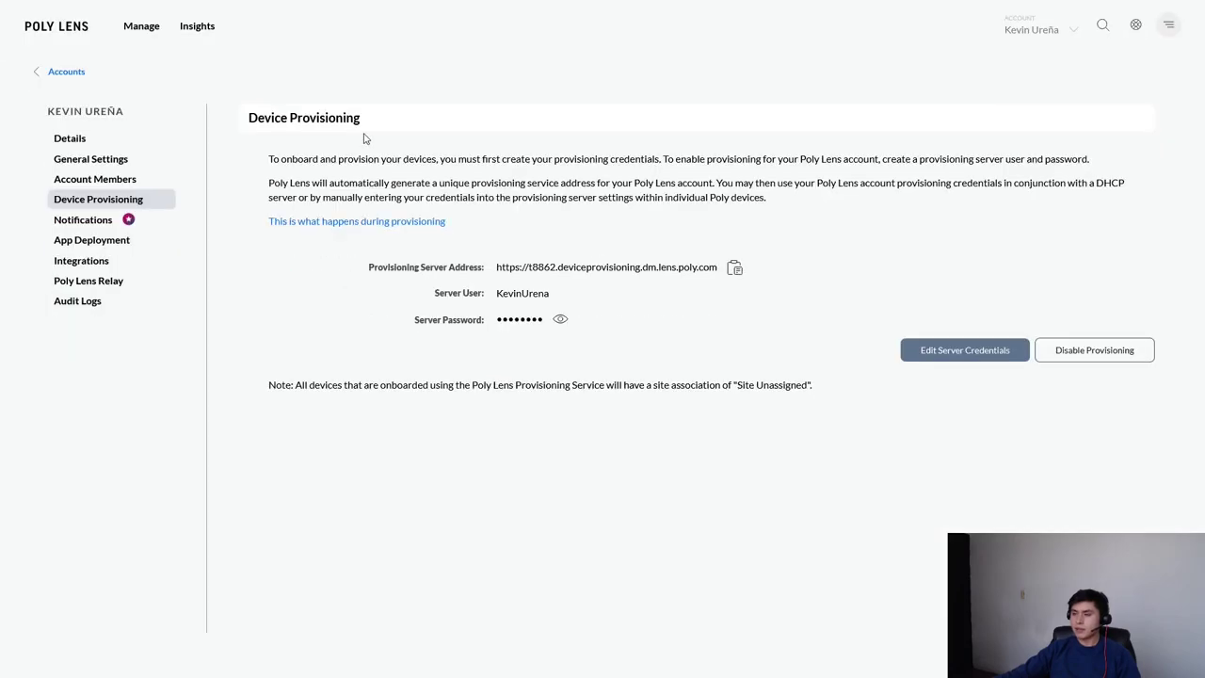
click(735, 277)
mouse_move(285, 5)
click(356, 14)
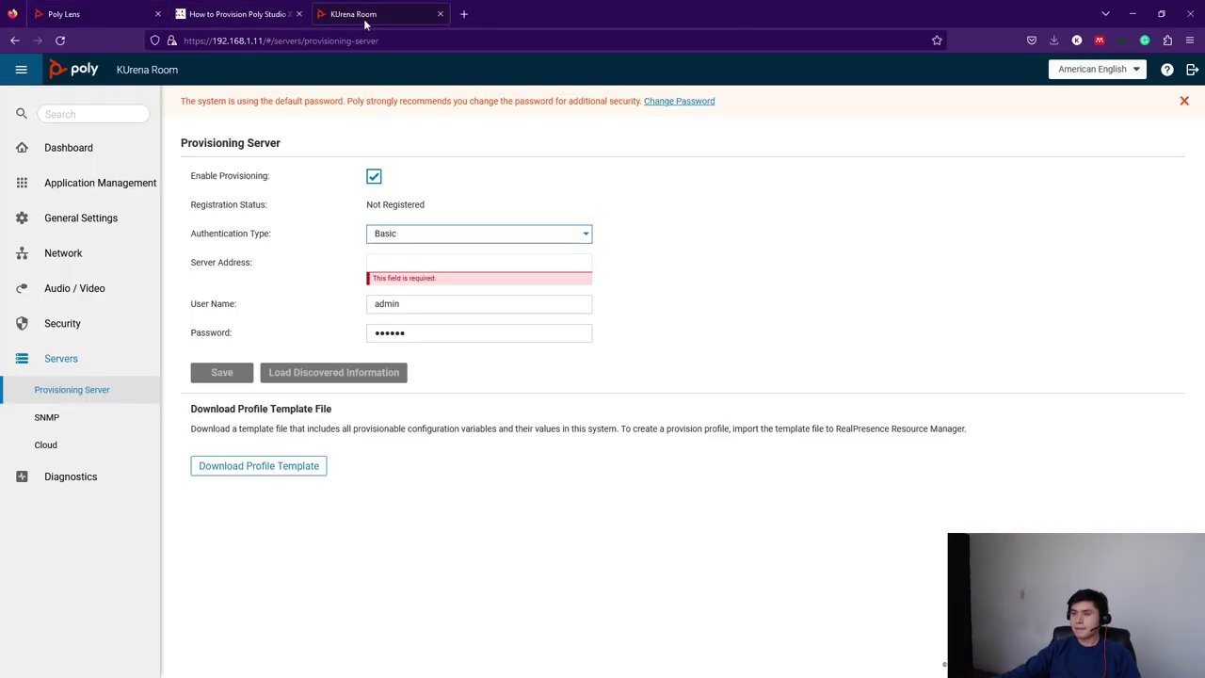
click(407, 203)
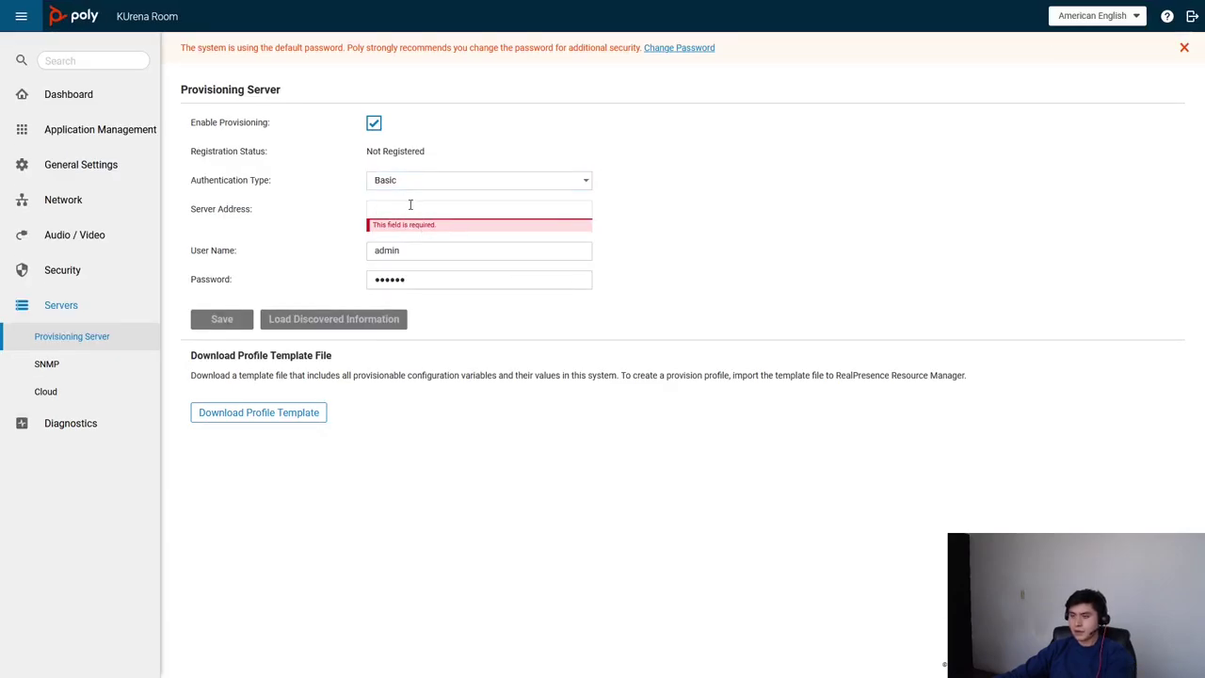
key(ctrl+v)
Step: Copy the server user from Poly Lens and replace the device's provisioning user name with it
click(111, 9)
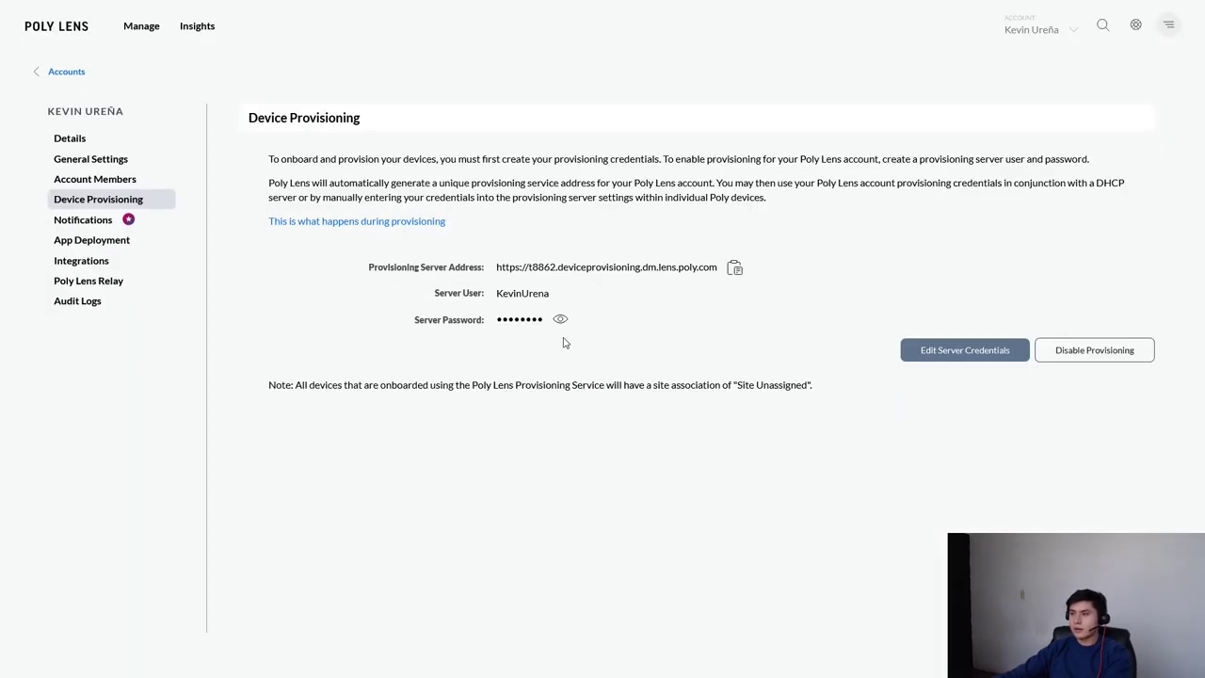
drag(551, 293, 505, 296)
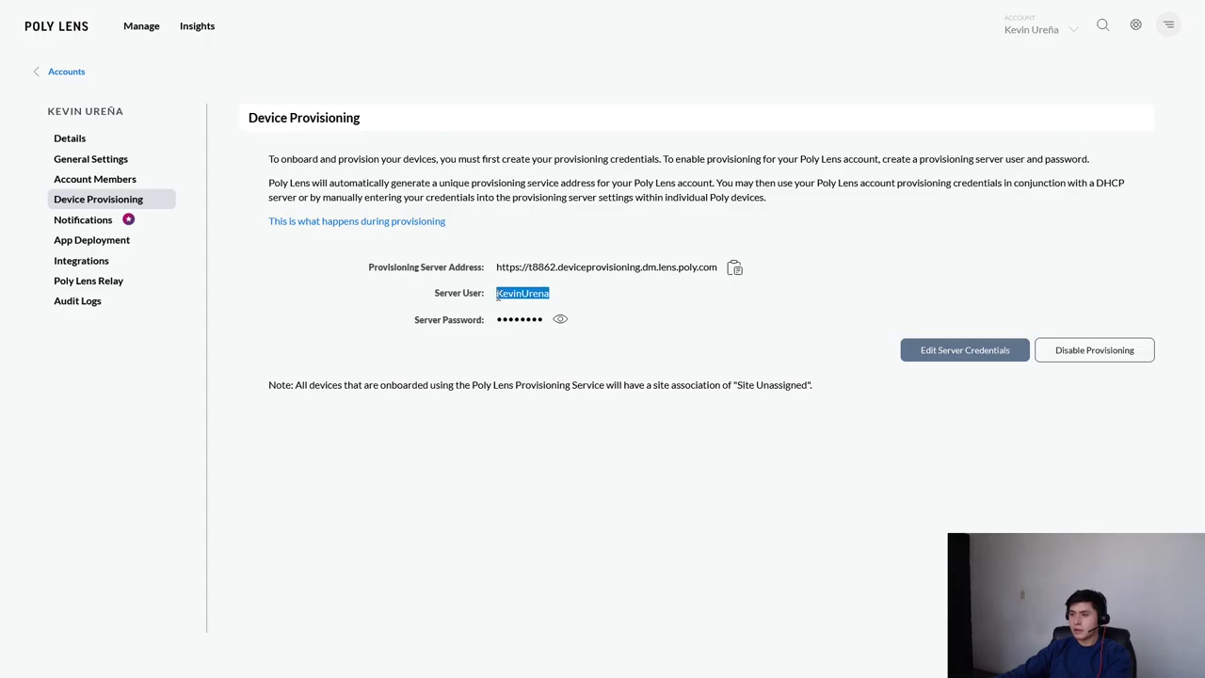
click(375, 16)
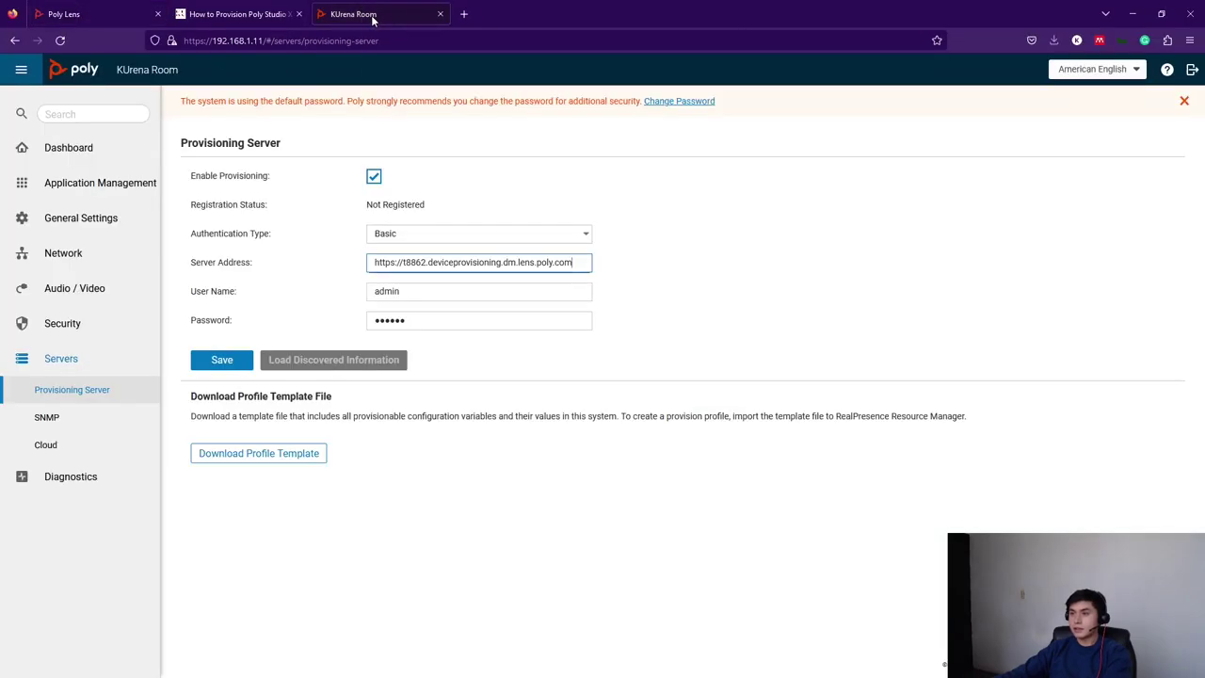
drag(419, 238, 358, 236)
key(ctrl+v)
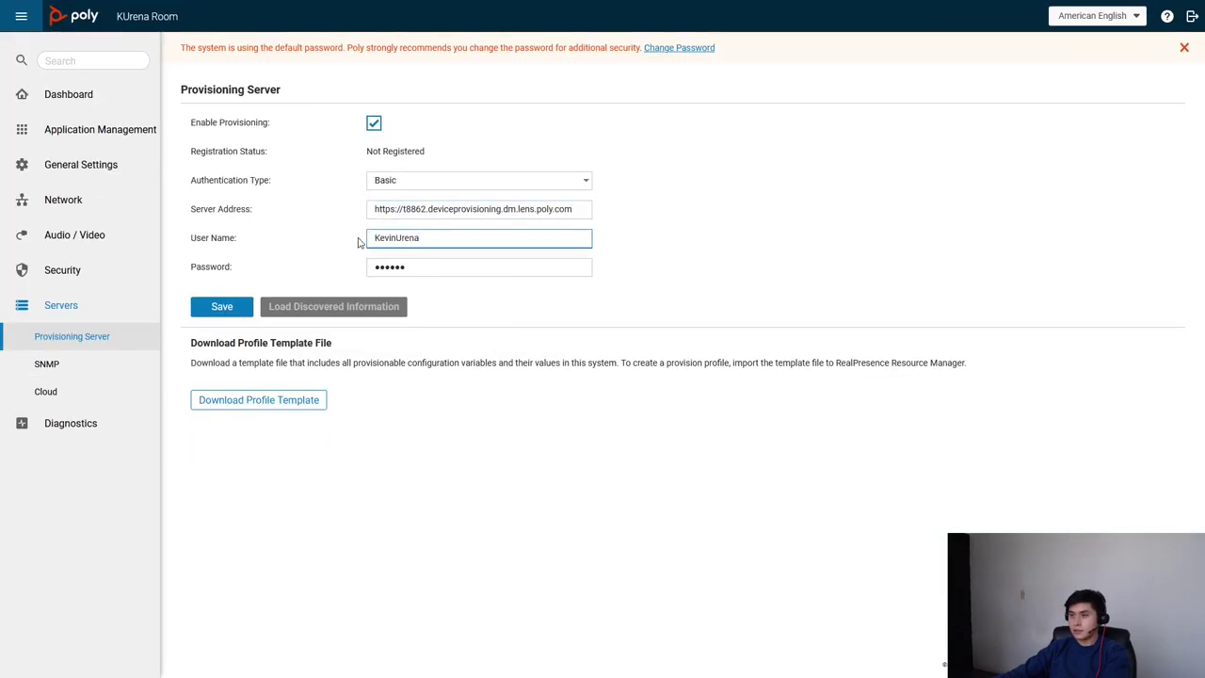
Step: Reveal and copy the server password in Poly Lens, replace the device's provisioning password with it, and save the settings
click(92, 16)
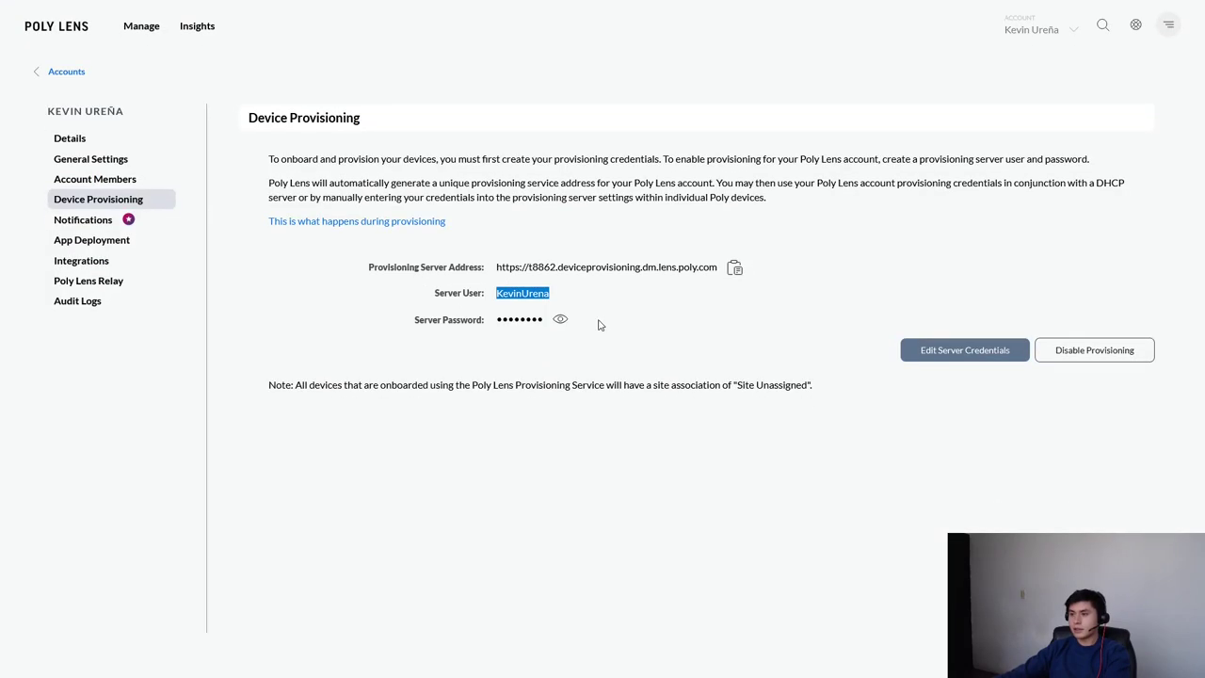
click(607, 319)
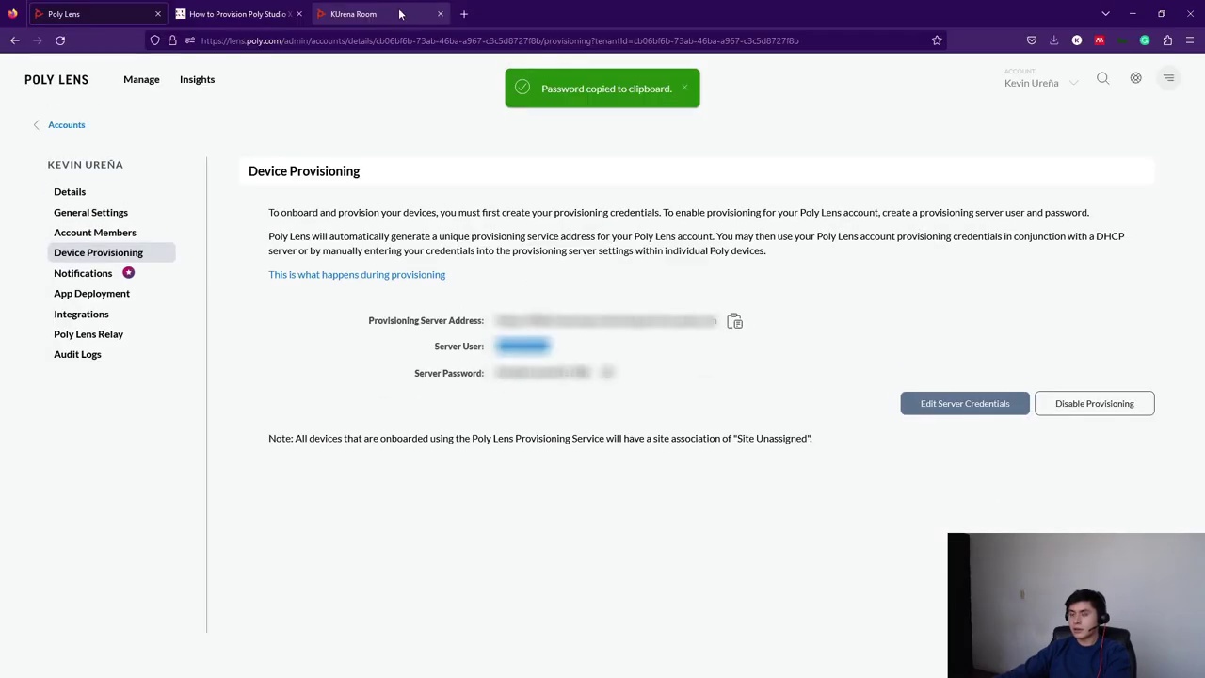
click(375, 11)
drag(415, 266, 345, 266)
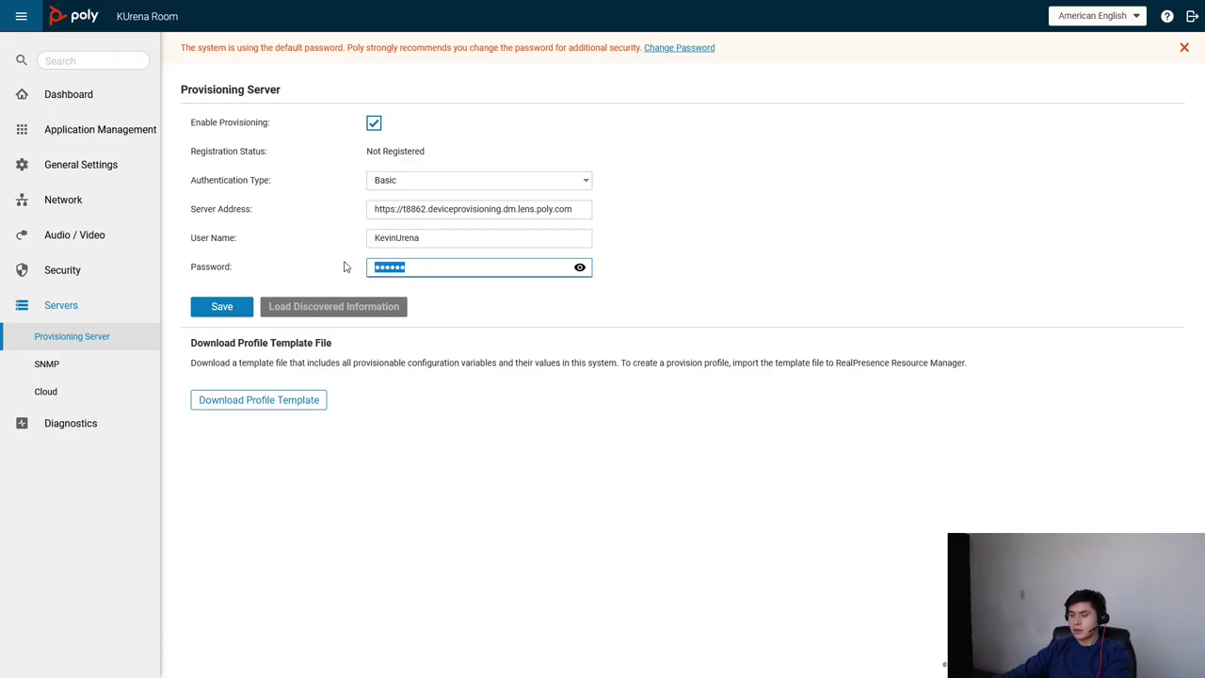
key(ctrl+v)
click(202, 309)
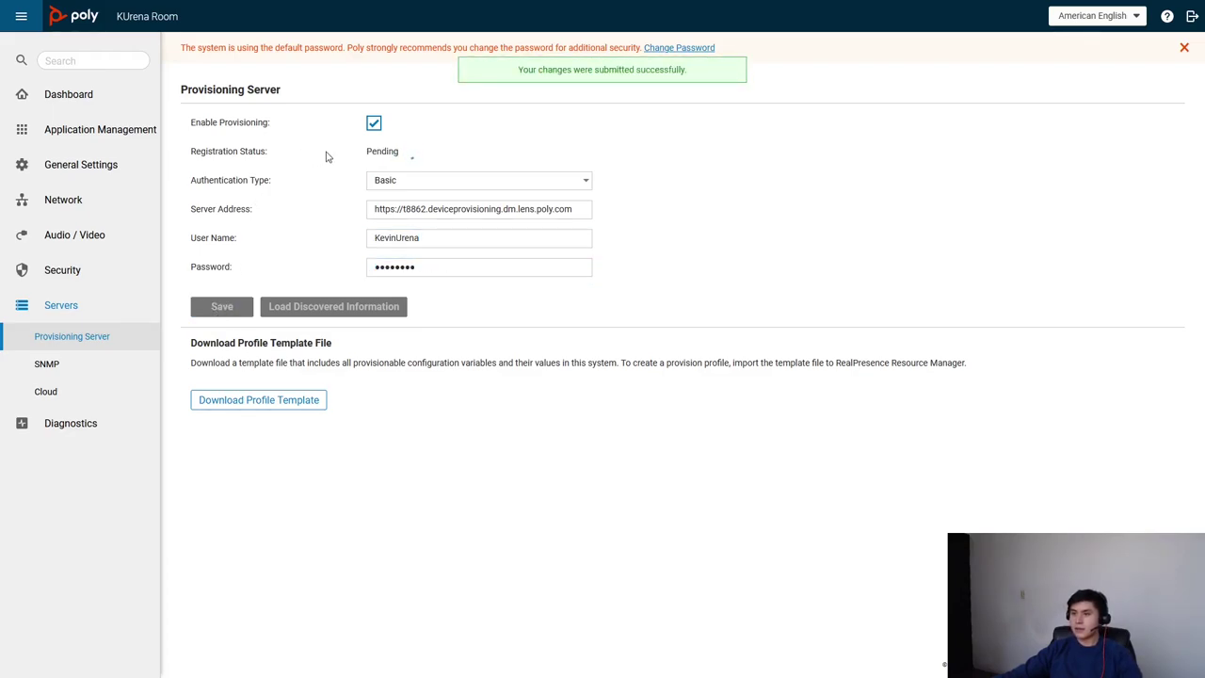
Step: Check the Provisioning Service status on the device's dashboard and the registration status in its Provisioning Server settings
click(56, 93)
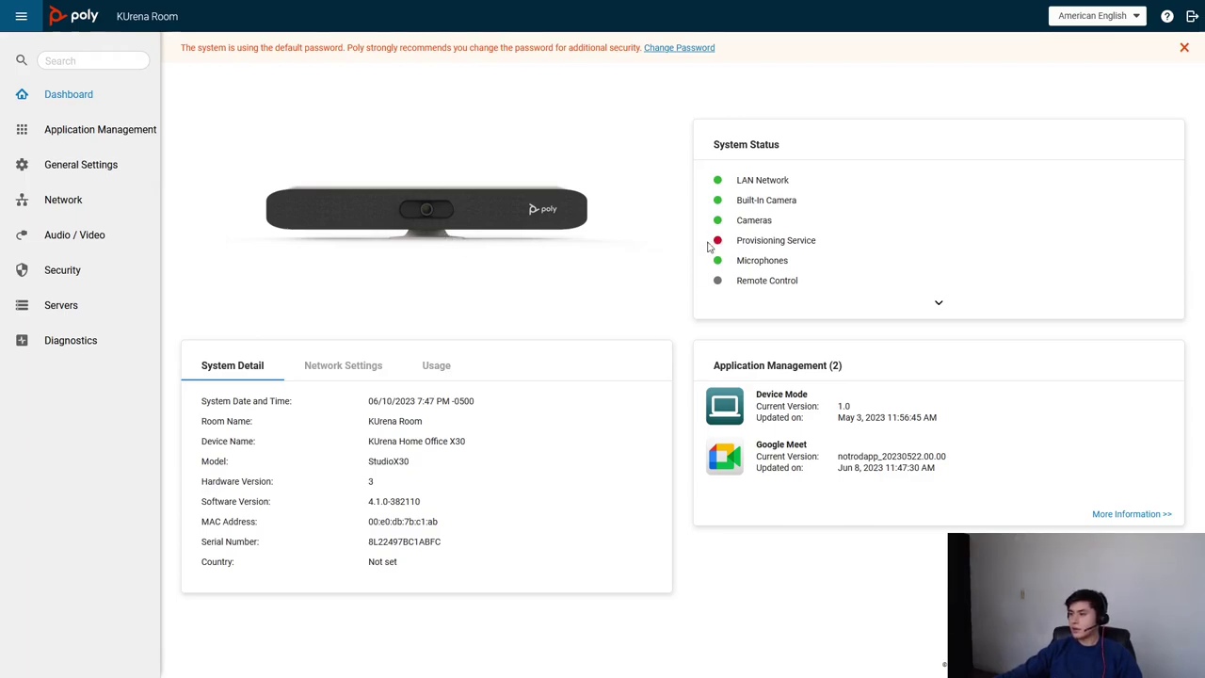
click(55, 306)
click(68, 337)
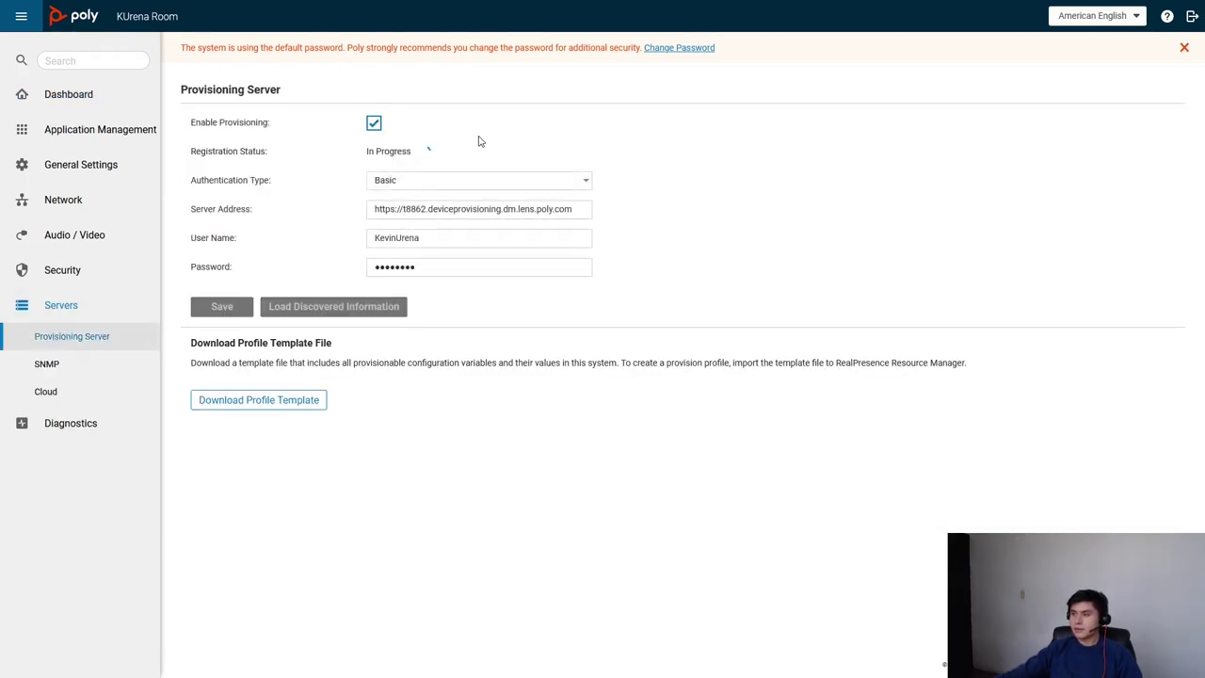
click(74, 98)
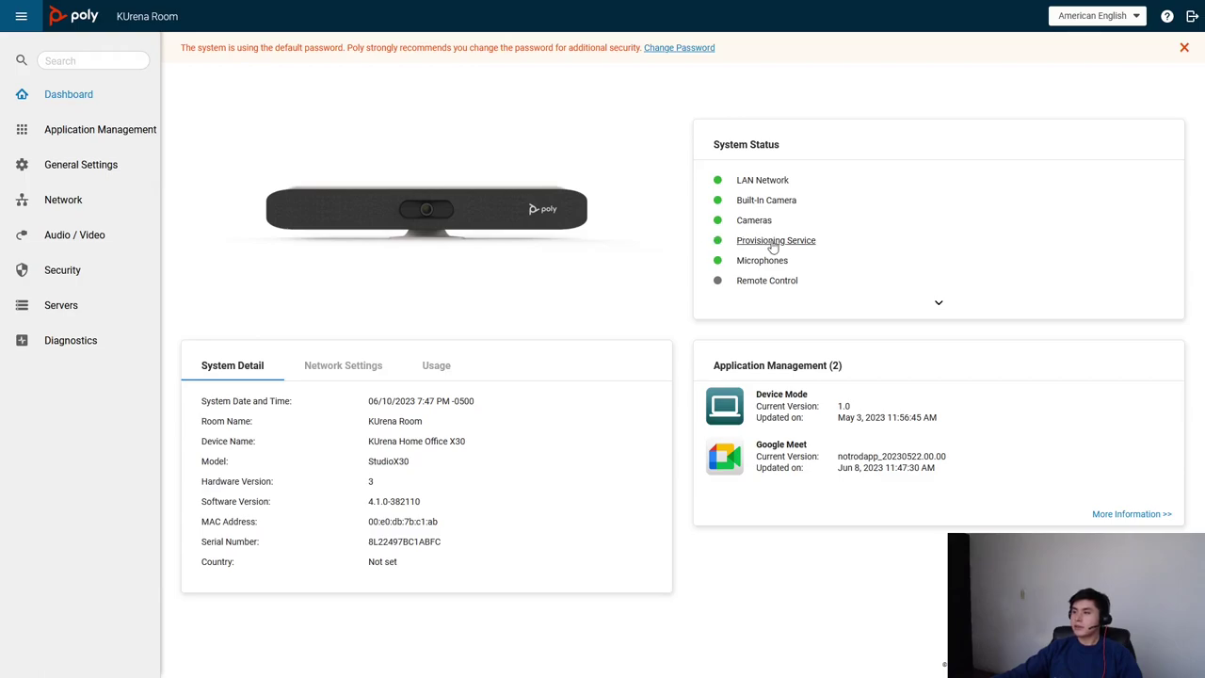
click(765, 241)
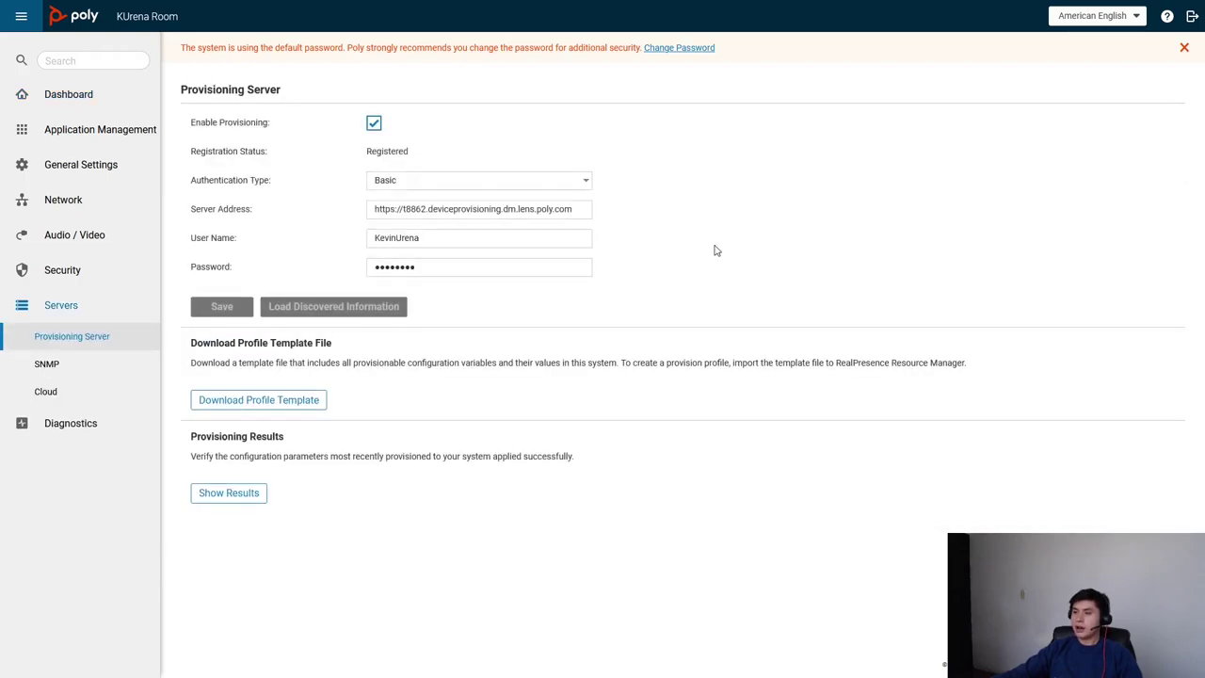
drag(423, 162, 349, 152)
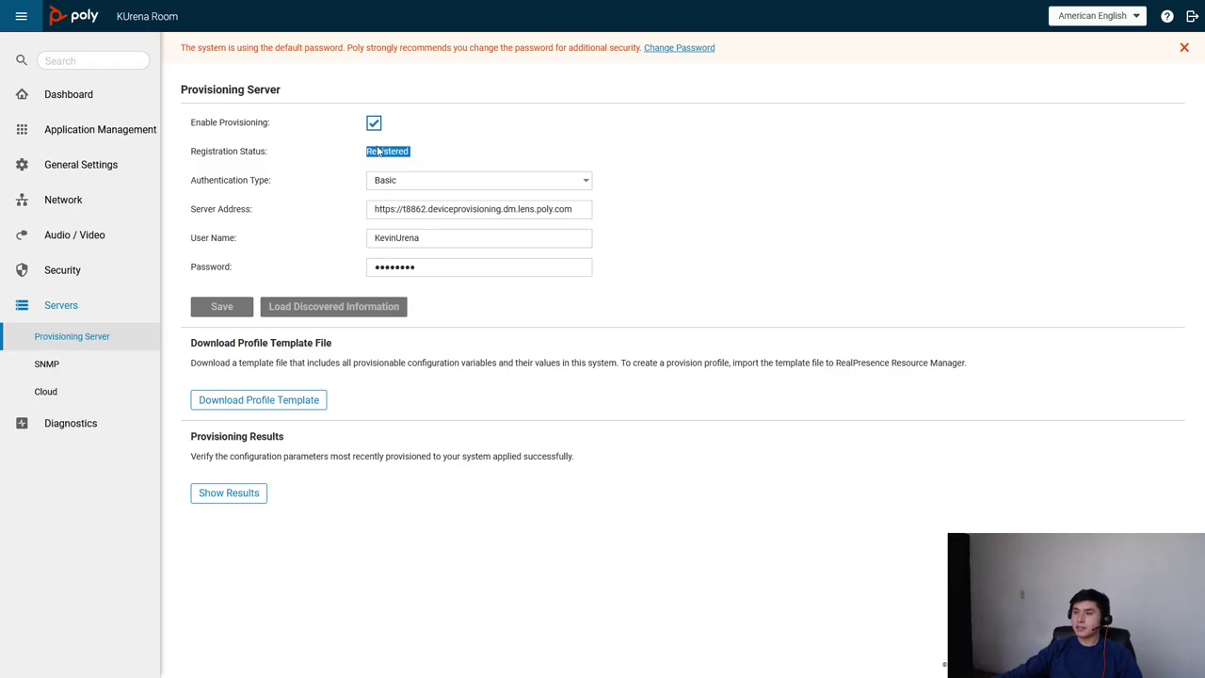
click(377, 152)
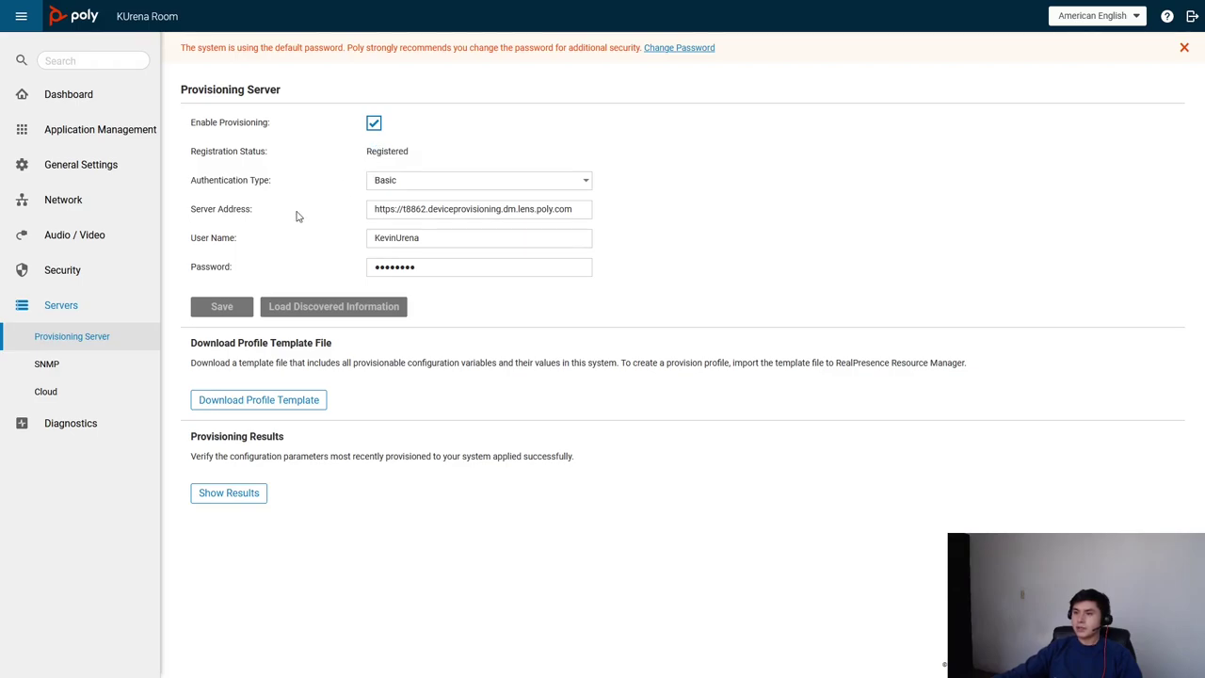
Step: Switch to Poly Lens, open the device inventory, and filter its status column to online devices
mouse_move(172, 4)
click(78, 13)
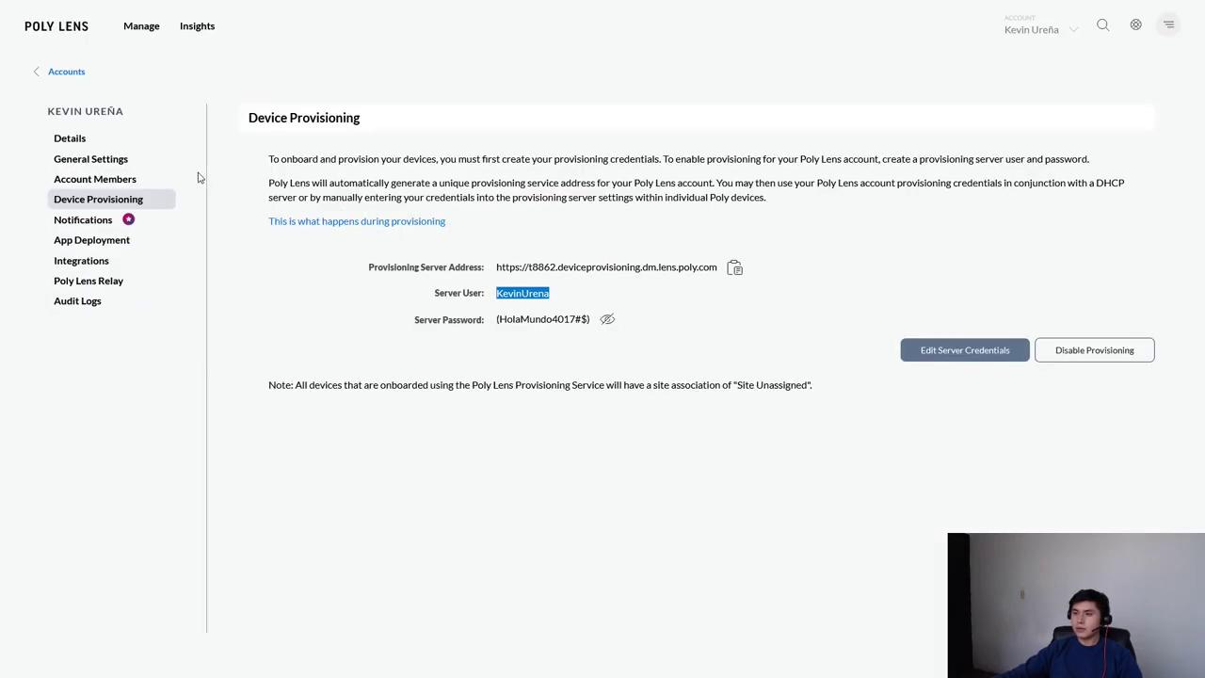
click(59, 26)
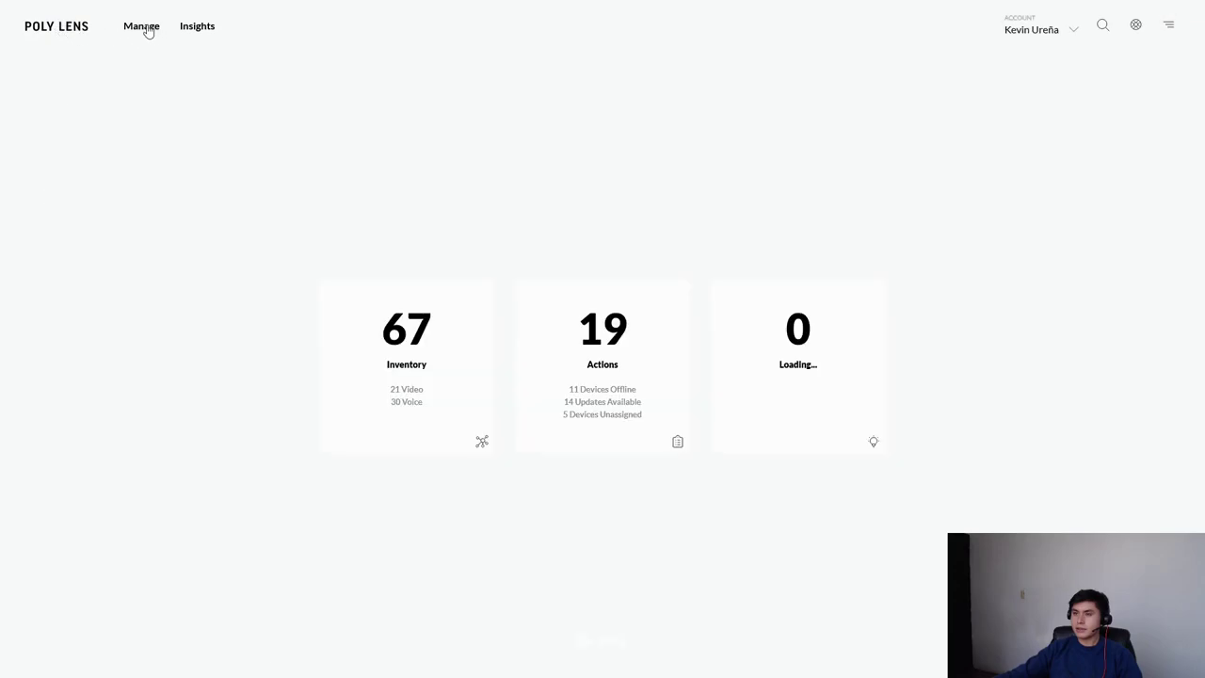
mouse_move(148, 32)
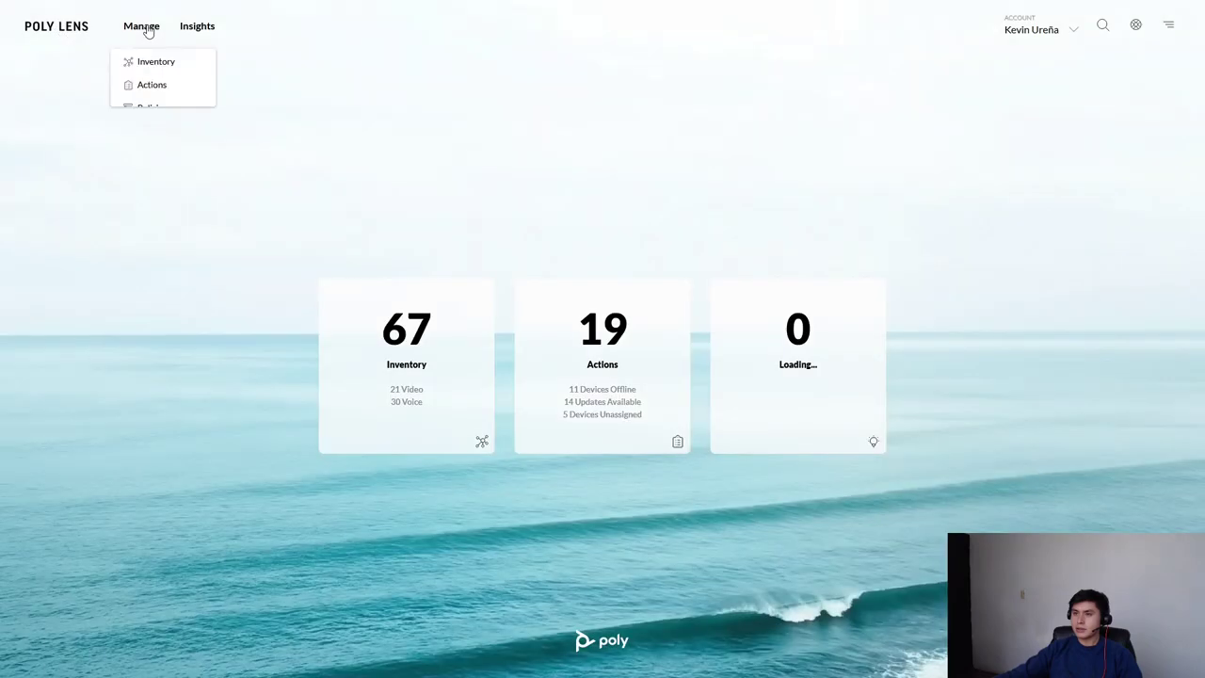
click(190, 75)
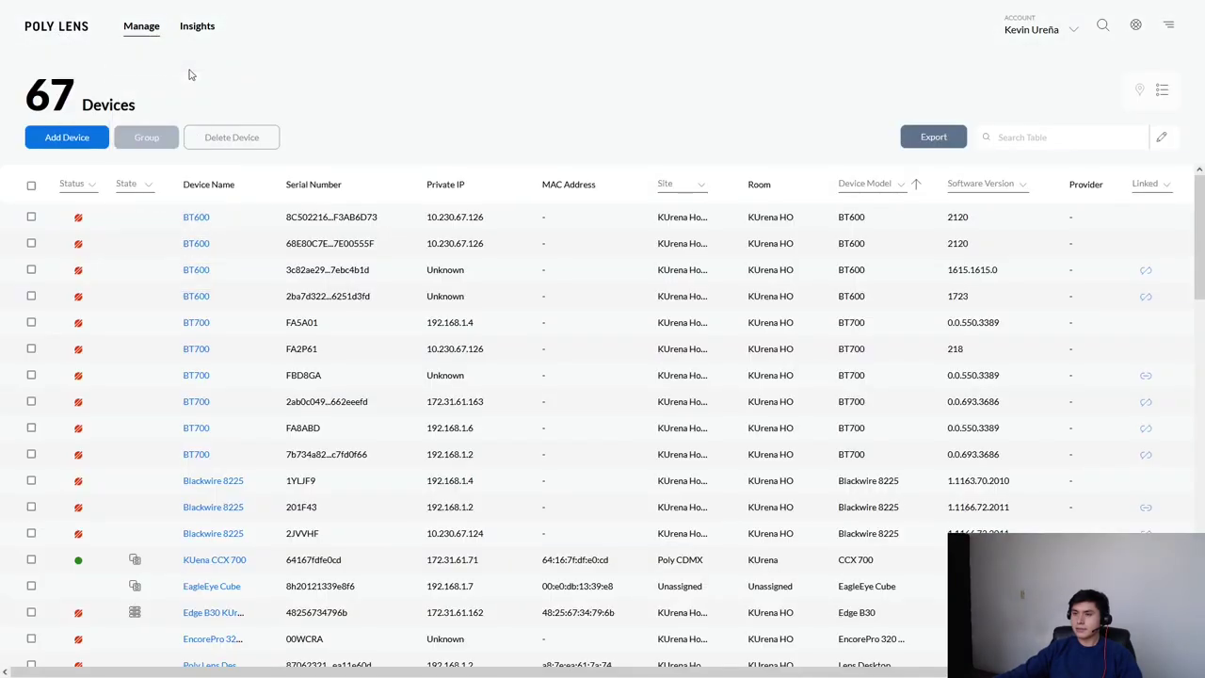
click(96, 185)
click(94, 204)
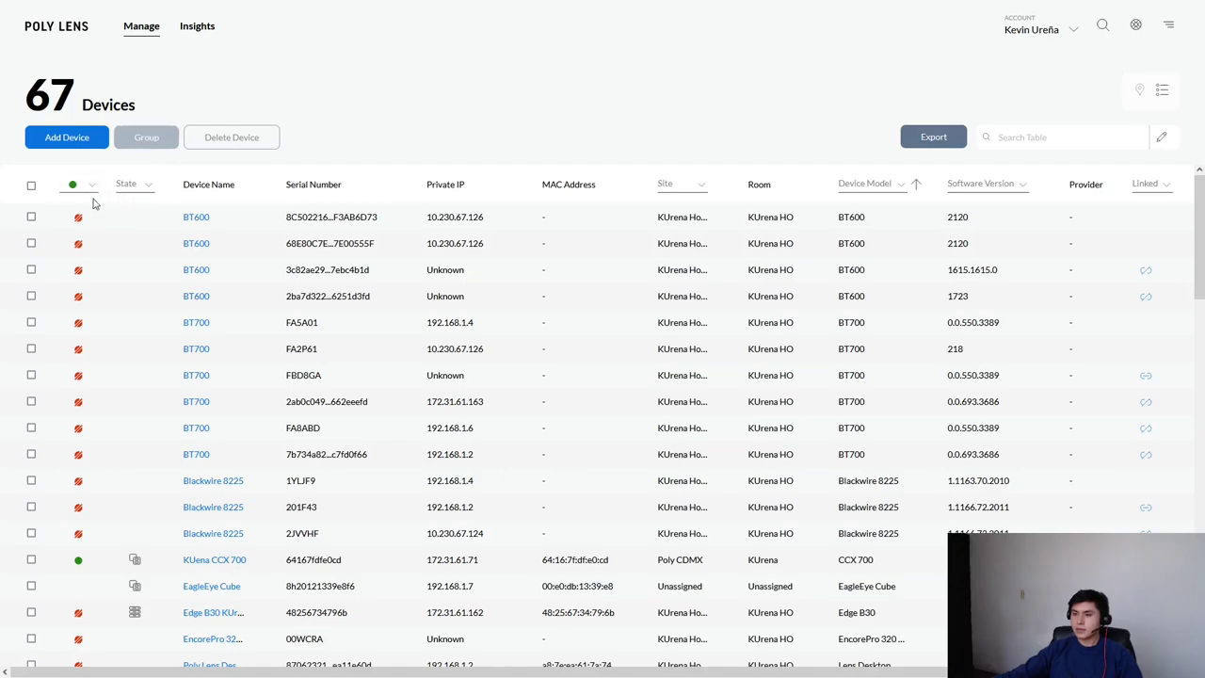